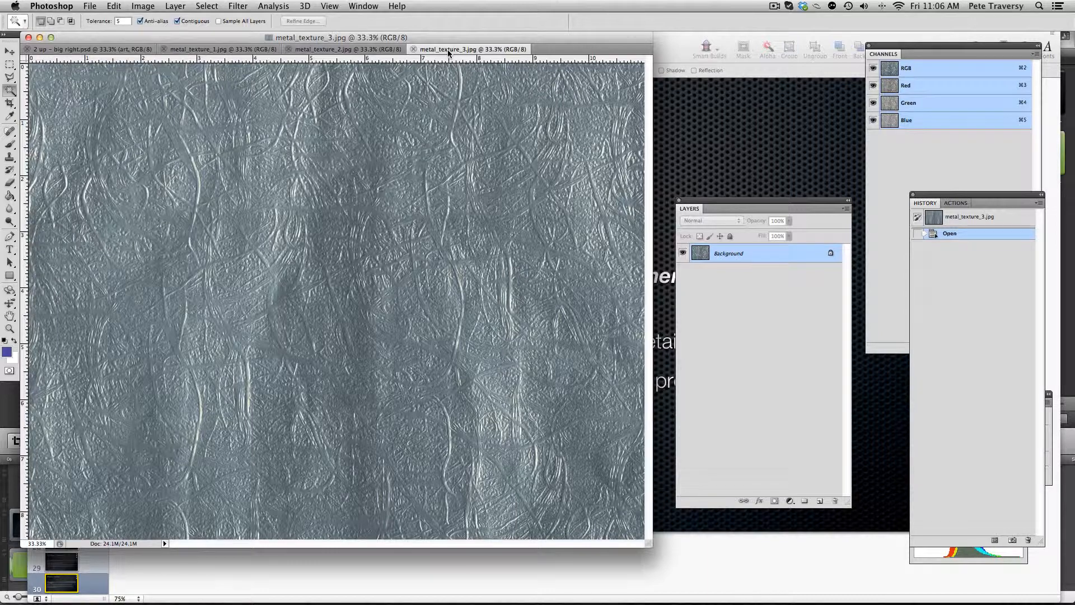
- In 2 up - big right.psd, duplicate the art layer under the name art(gold)
{"action": "left_click", "coordinate": [115, 49]}
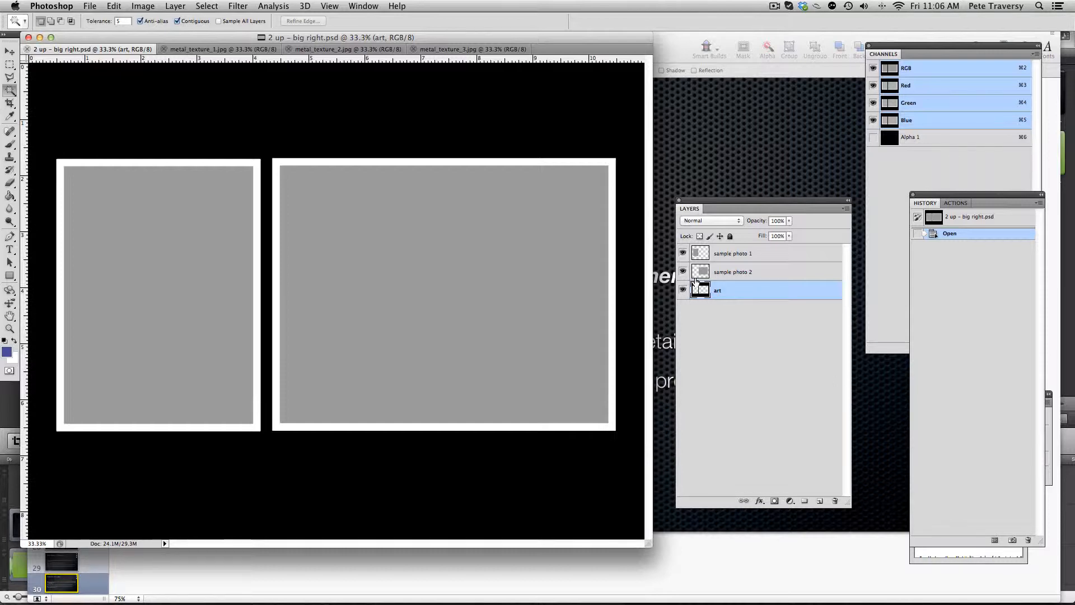
{"action": "right_click", "coordinate": [732, 295]}
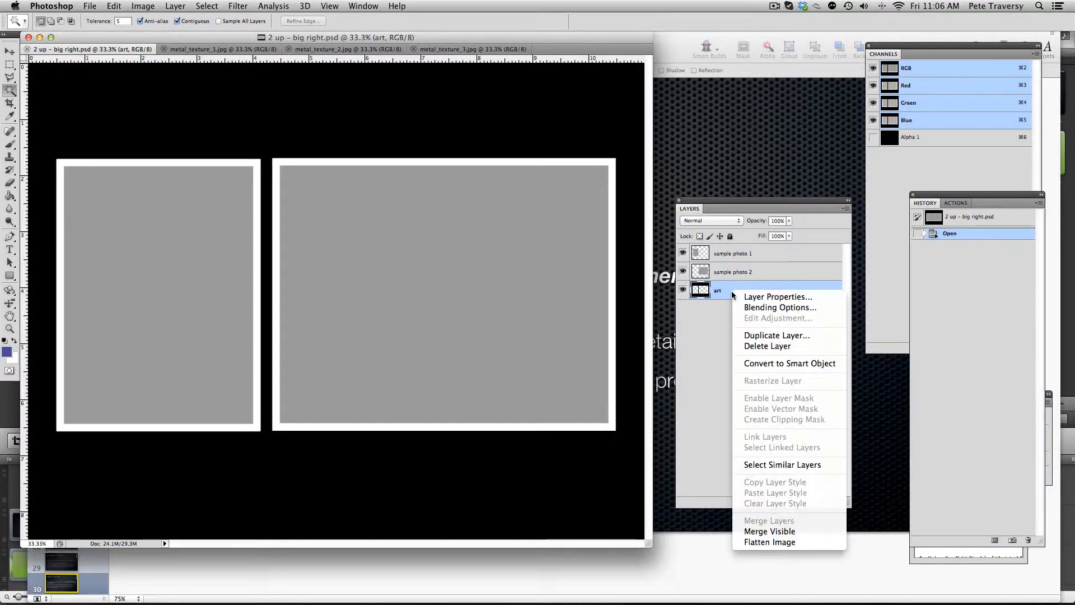
{"action": "left_click", "coordinate": [773, 335]}
{"action": "type", "text": "art"}
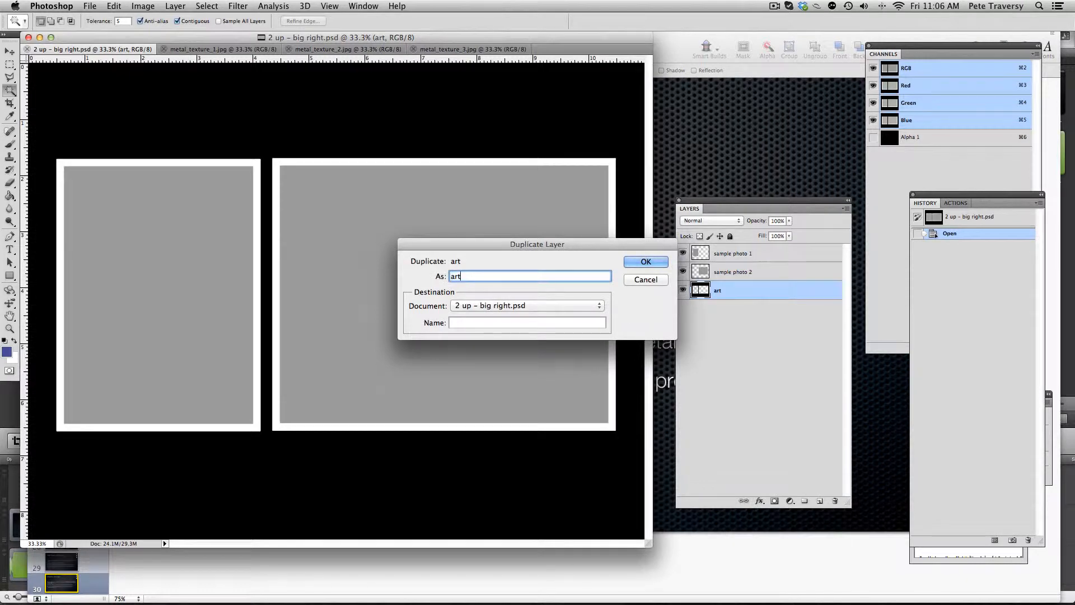
{"action": "type", "text": "(gold)"}
{"action": "key", "text": "Return"}
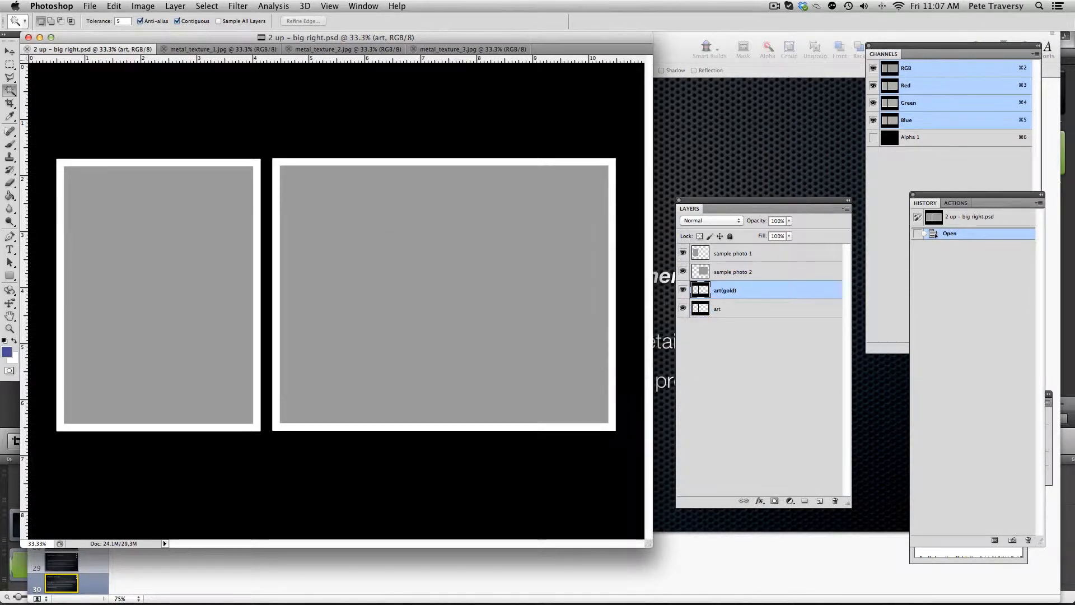
- Duplicate the original art layer again under the name art(bronze)
{"action": "left_click", "coordinate": [736, 311]}
{"action": "right_click", "coordinate": [736, 311]}
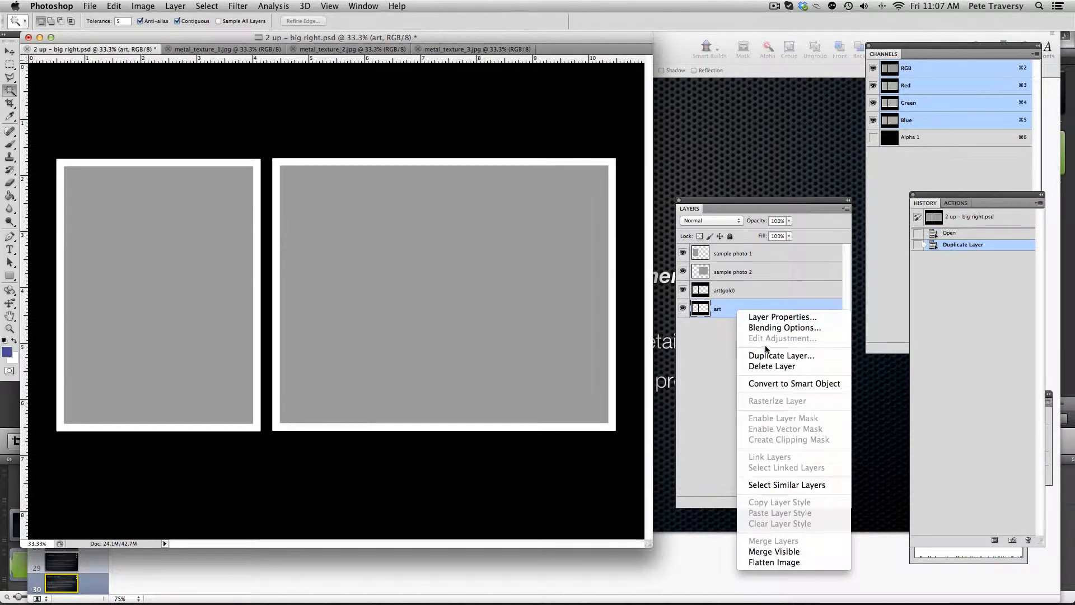
{"action": "left_click", "coordinate": [767, 352]}
{"action": "type", "text": "art(b"}
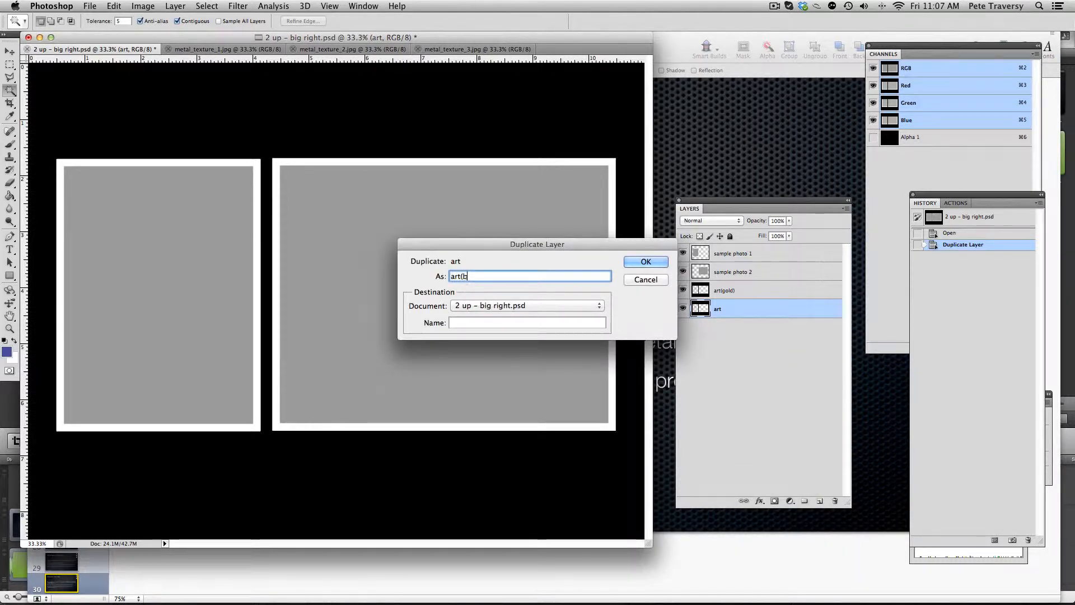
{"action": "type", "text": "ronze)"}
{"action": "key", "text": "Return"}
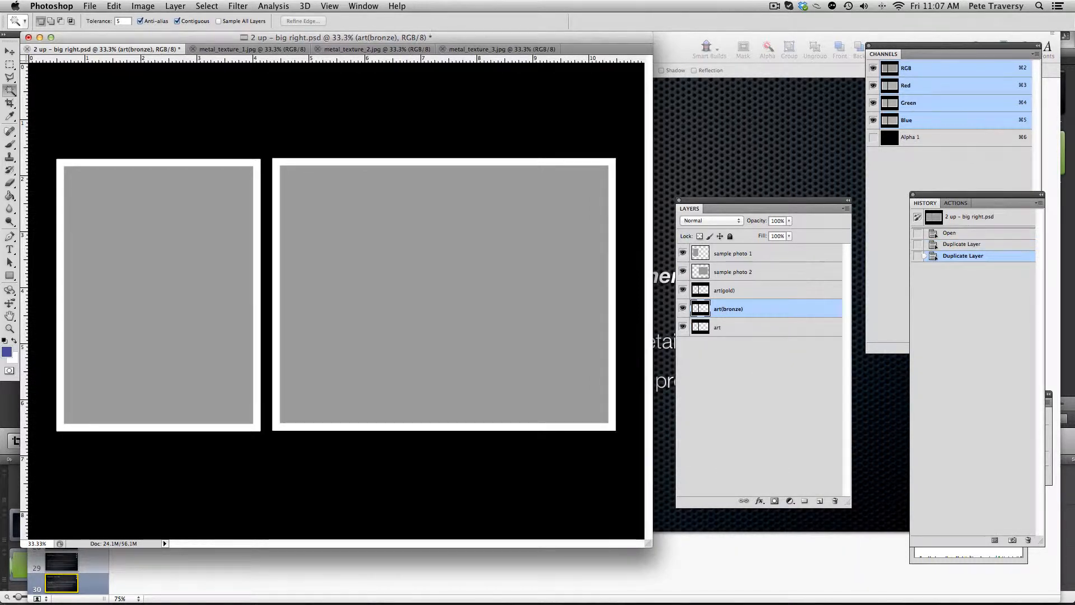
- Rename the original art layer as art(silver)
{"action": "double_click", "coordinate": [718, 330]}
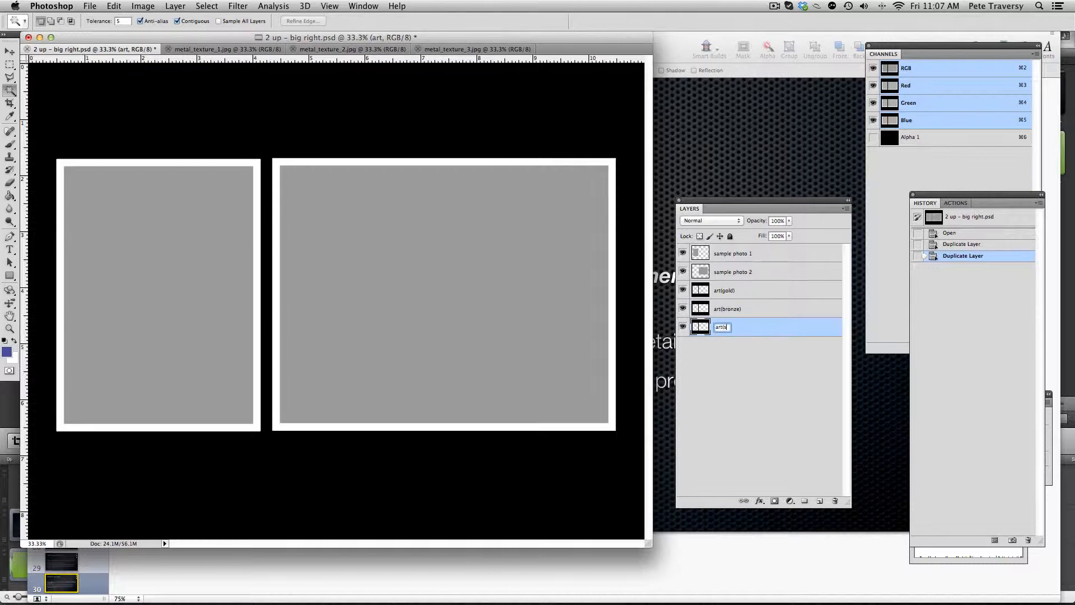
{"action": "type", "text": "(silver)"}
{"action": "key", "text": "Return"}
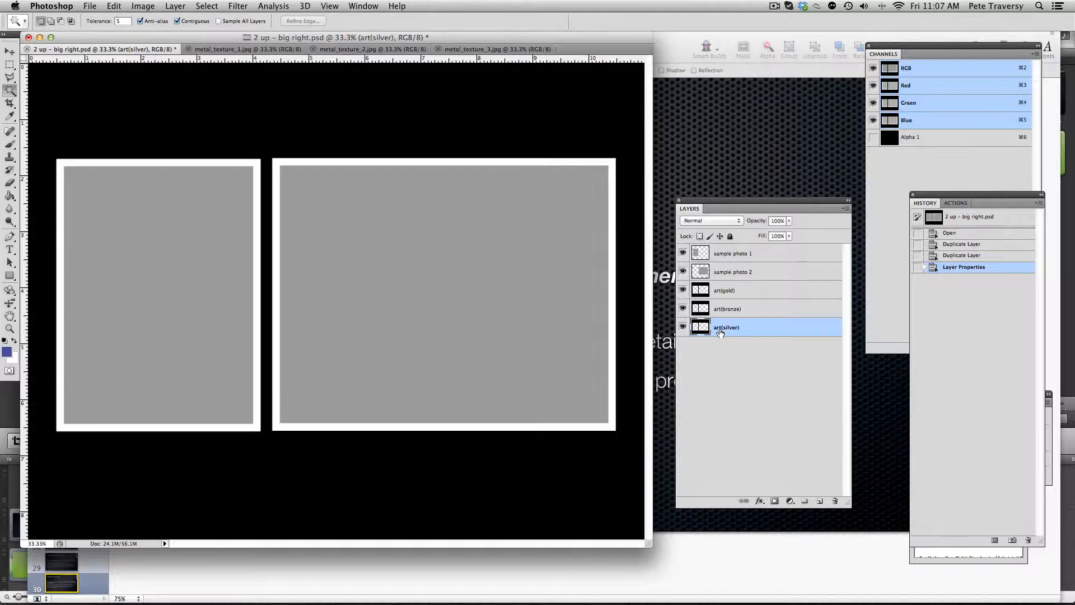
- Copy the entire gold texture from metal_texture_1.jpg and paste it into 2 up - big right.psd as a new layer
{"action": "left_click", "coordinate": [228, 50]}
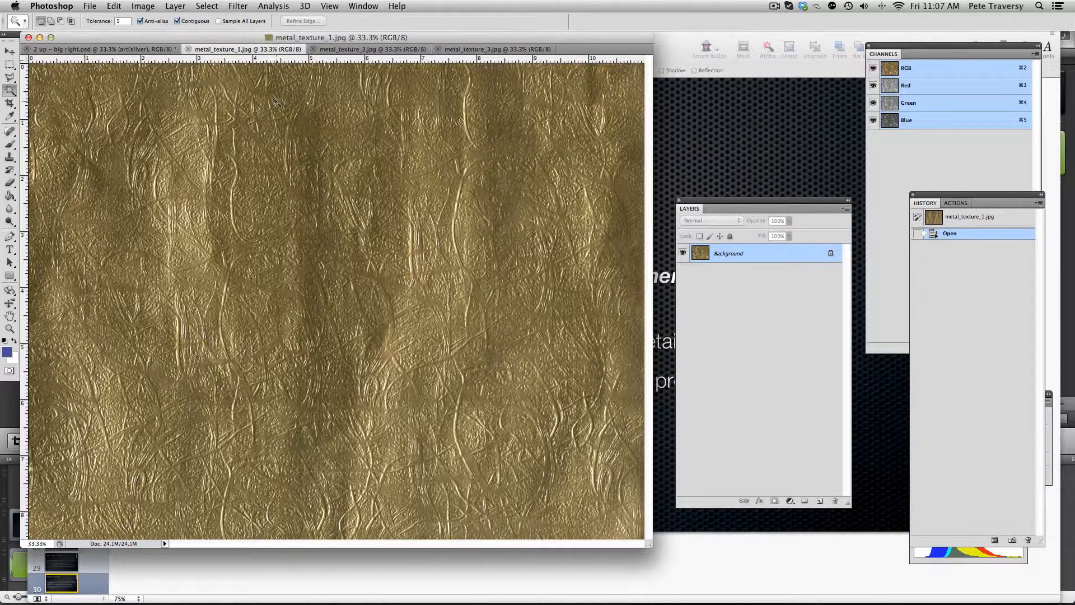
{"action": "left_click", "coordinate": [146, 48]}
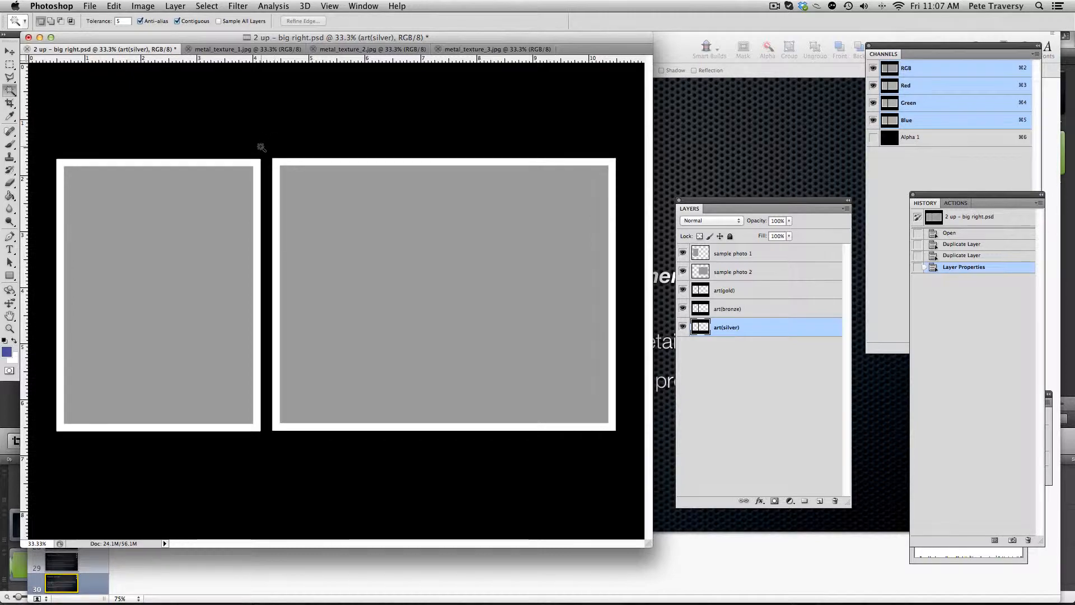
{"action": "left_click", "coordinate": [240, 50]}
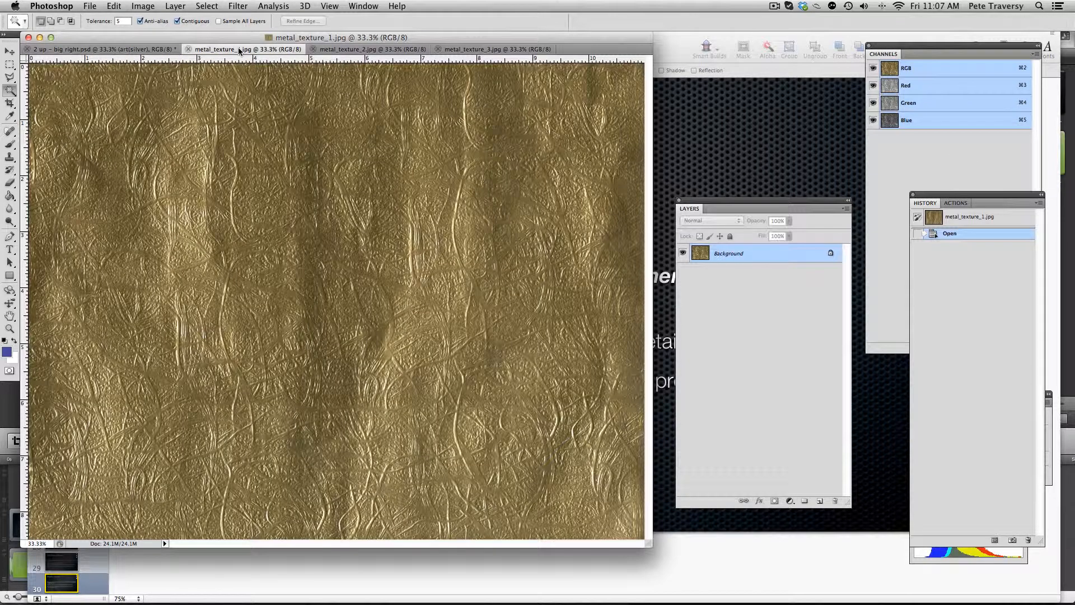
{"action": "key", "text": "super+a"}
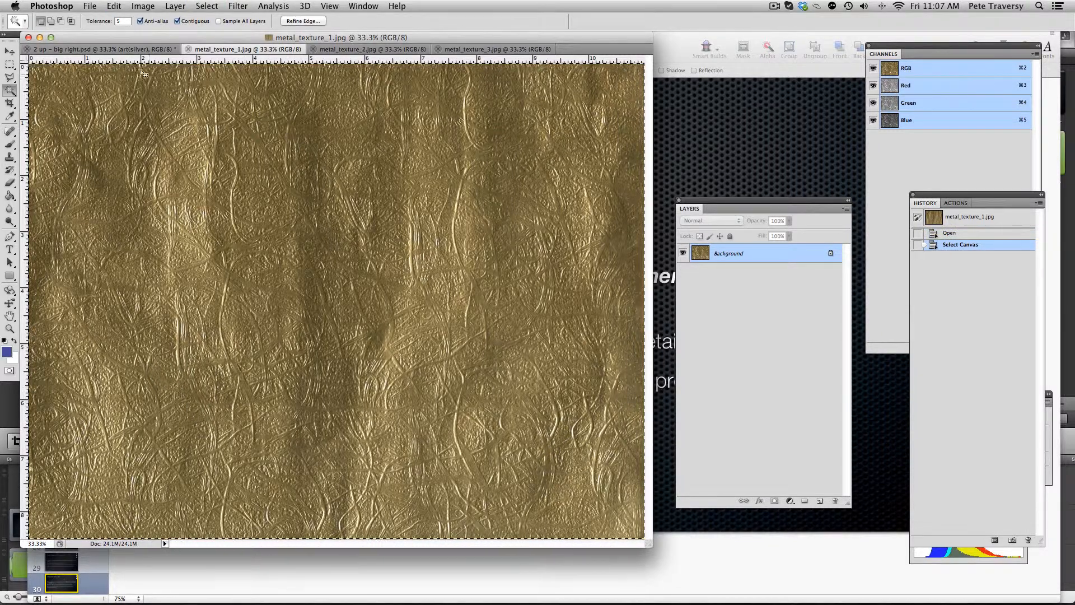
{"action": "left_click", "coordinate": [110, 50]}
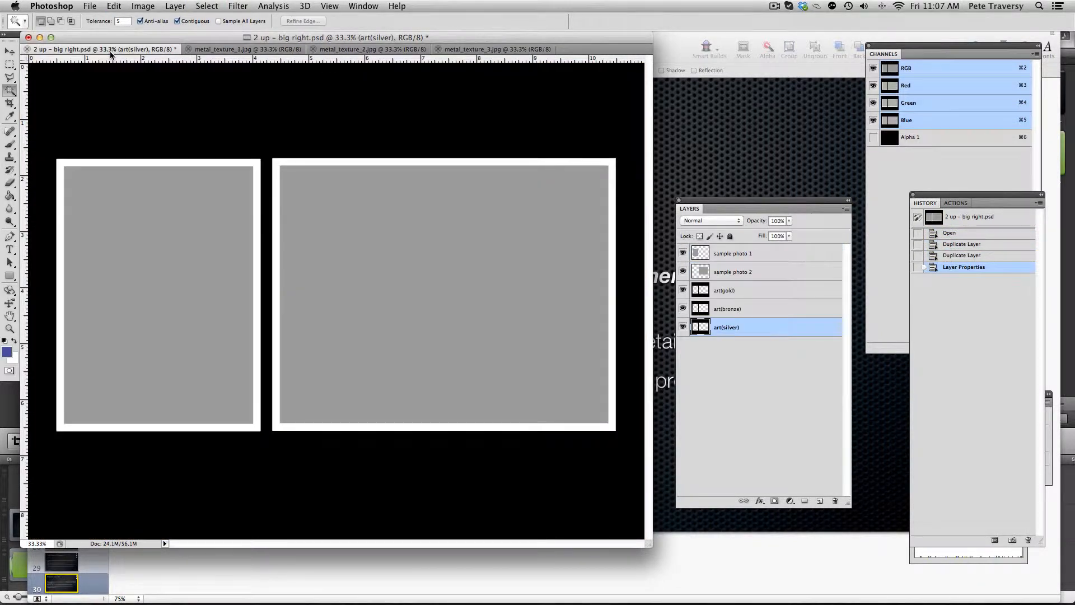
{"action": "key", "text": "super+v"}
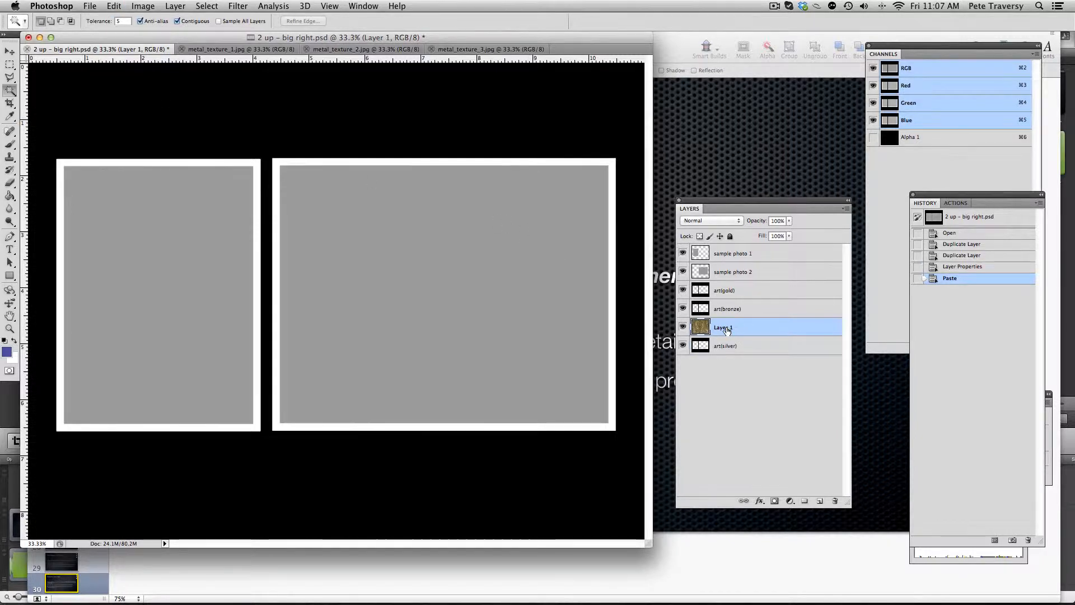
- Hide both sample photo layers and all three art layers, leaving only the pasted gold texture visible
{"action": "left_click", "coordinate": [682, 347]}
{"action": "left_click", "coordinate": [683, 290]}
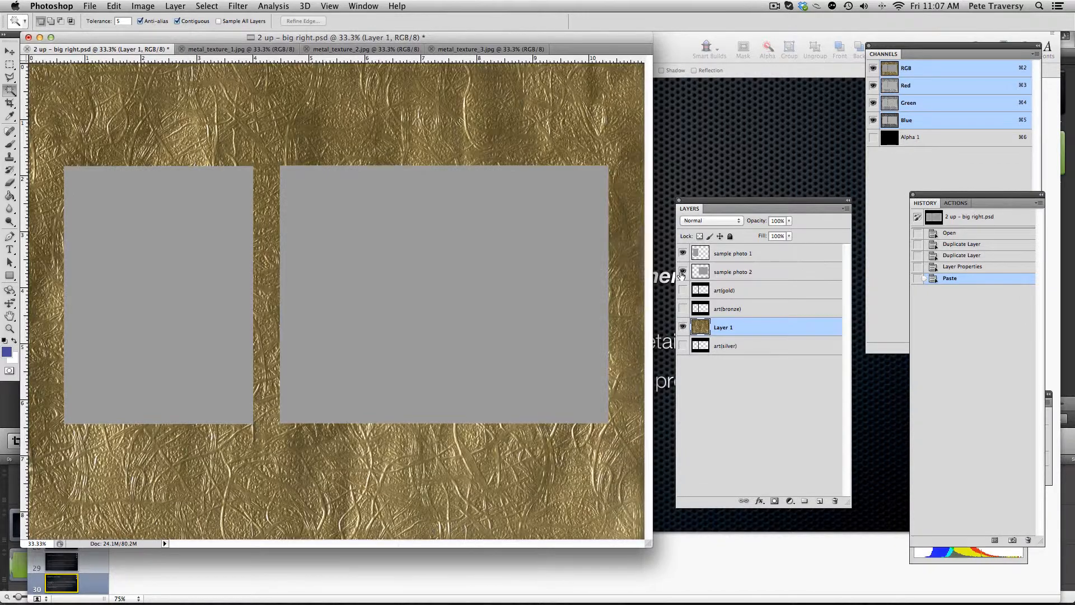
{"action": "left_click", "coordinate": [683, 272]}
{"action": "left_click", "coordinate": [683, 253]}
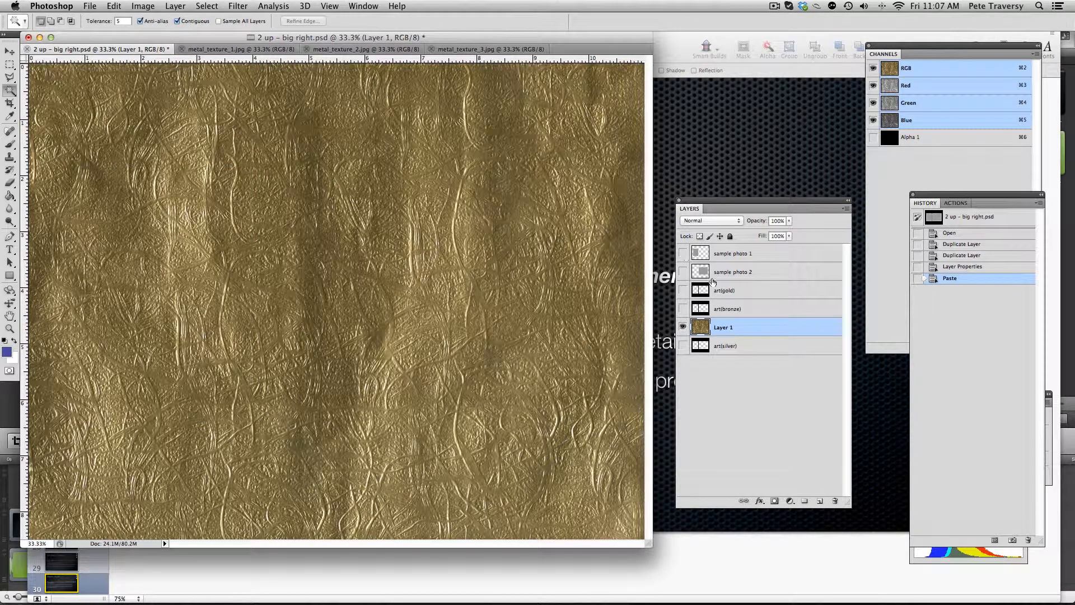
- Place the gold texture at the bottom of the layer stack with art(gold) directly above it, and show only art(gold)
{"action": "left_click_drag", "start_coordinate": [738, 293], "coordinate": [737, 365]}
{"action": "left_click_drag", "start_coordinate": [738, 318], "coordinate": [733, 363]}
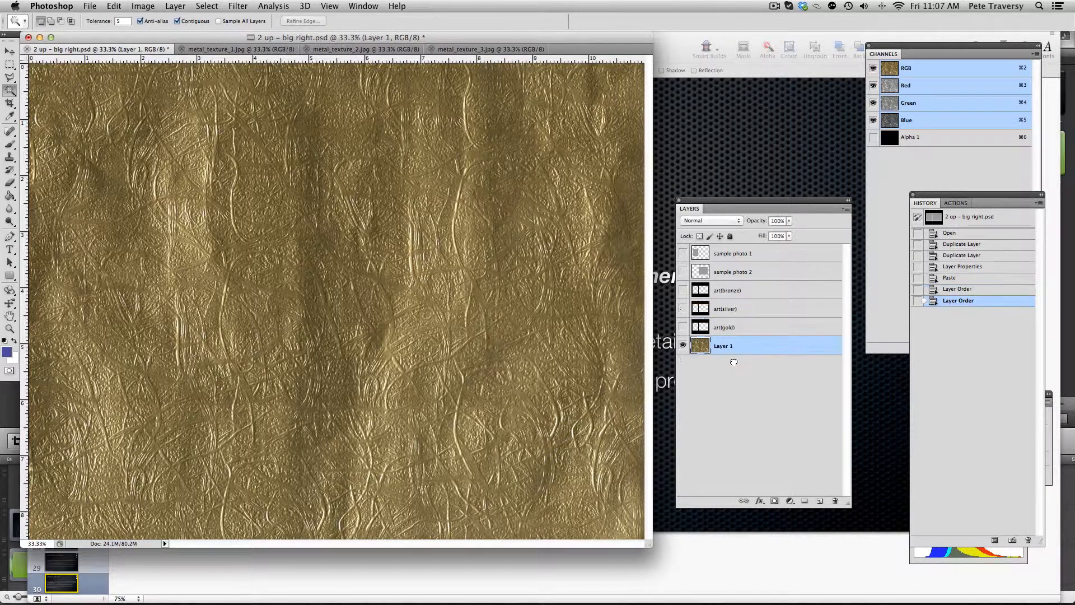
{"action": "left_click", "coordinate": [684, 328]}
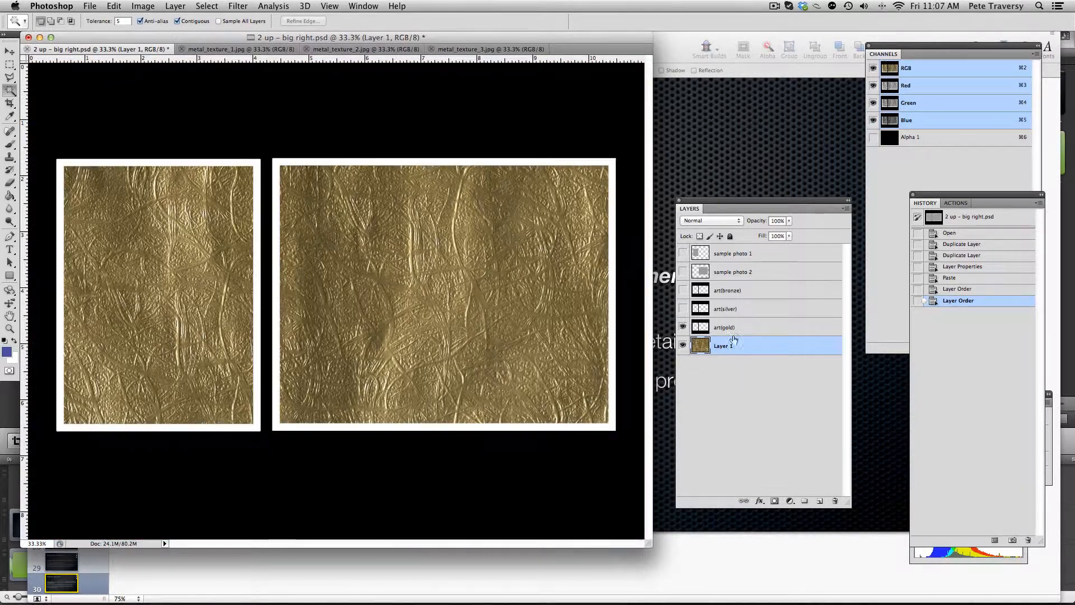
{"action": "left_click", "coordinate": [683, 346]}
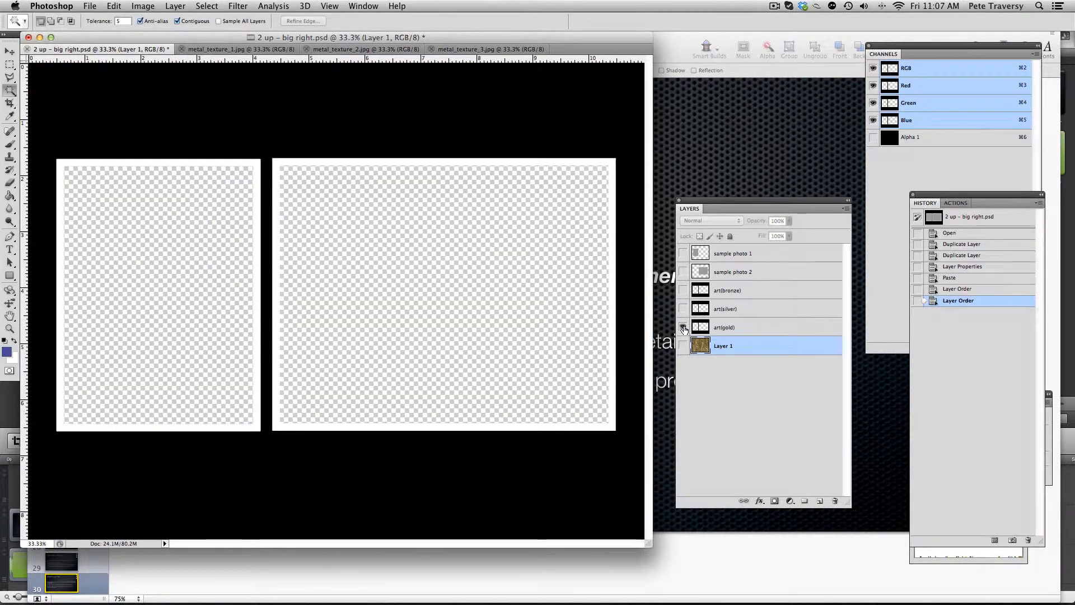
{"action": "left_click", "coordinate": [684, 328]}
{"action": "left_click", "coordinate": [684, 329]}
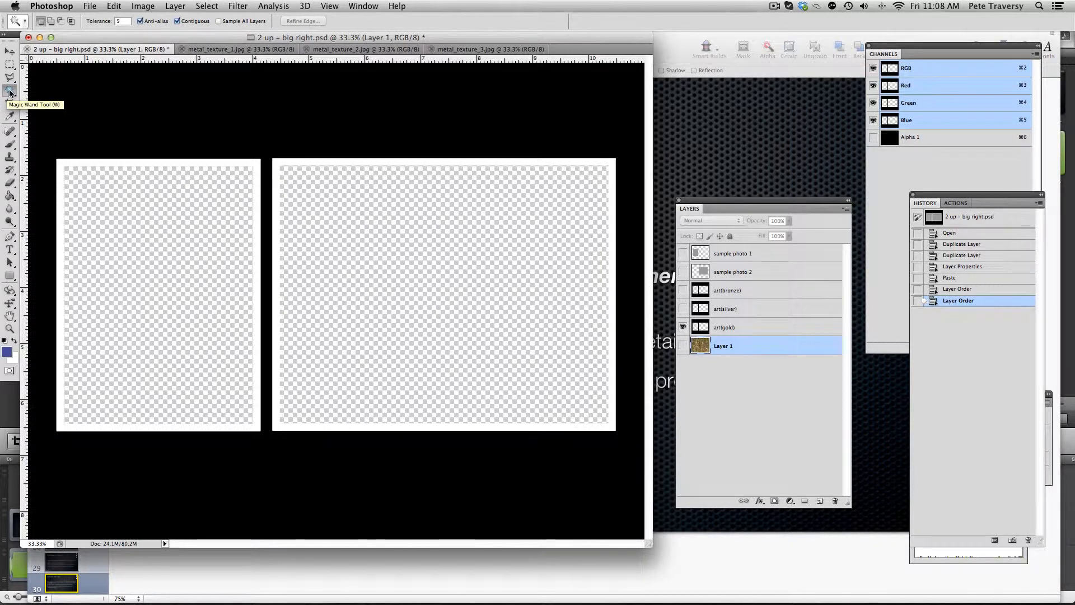
- Select the black background of the art(gold) layer with the Magic Wand and delete it, keeping the white frames
{"action": "left_click", "coordinate": [152, 108]}
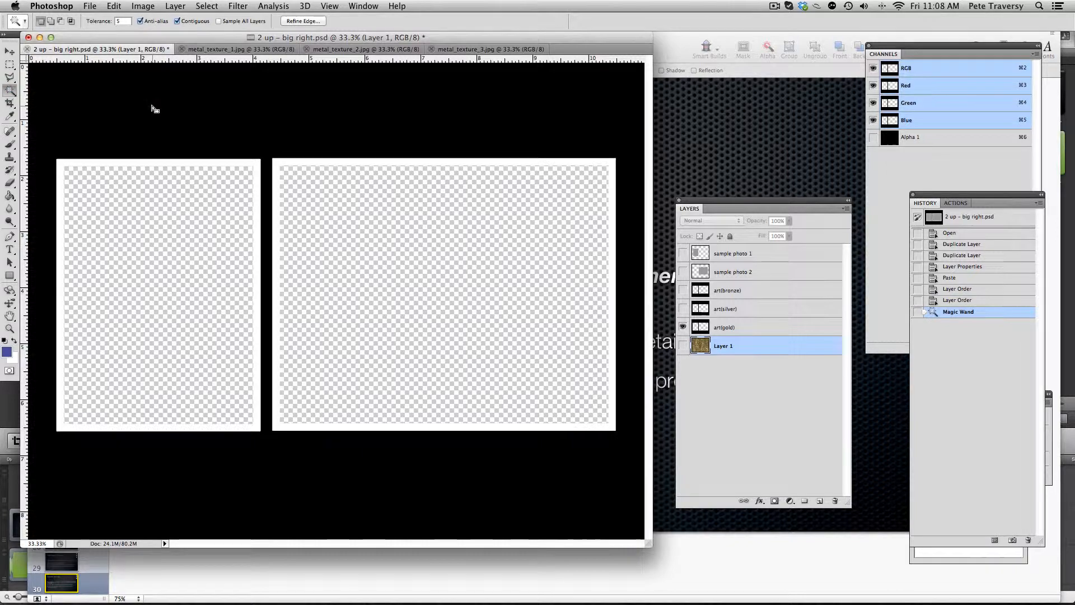
{"action": "left_click", "coordinate": [715, 328]}
{"action": "left_click", "coordinate": [116, 128]}
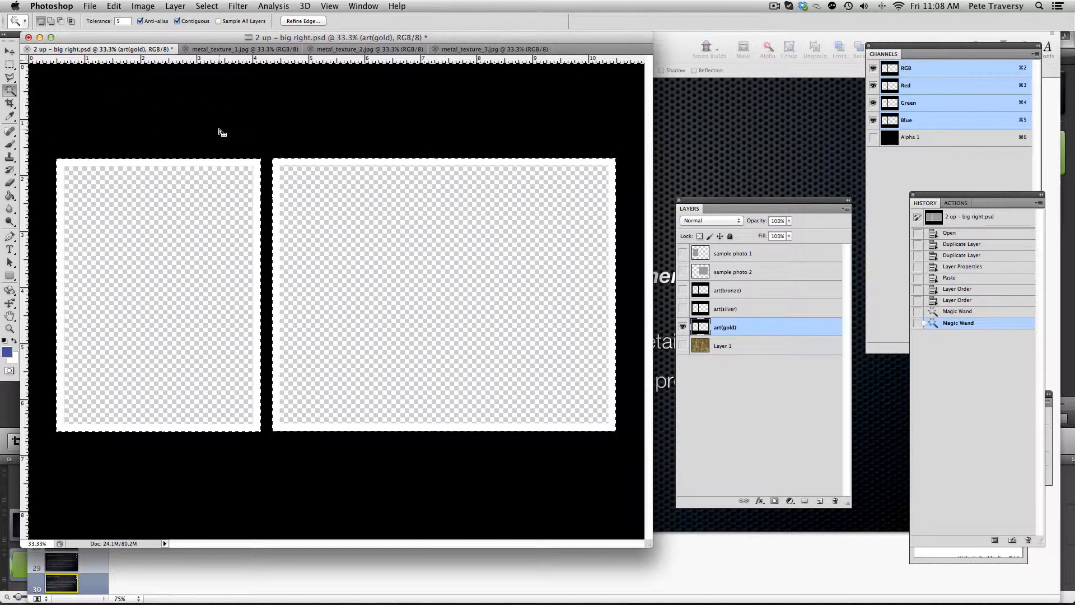
{"action": "key", "text": "Delete"}
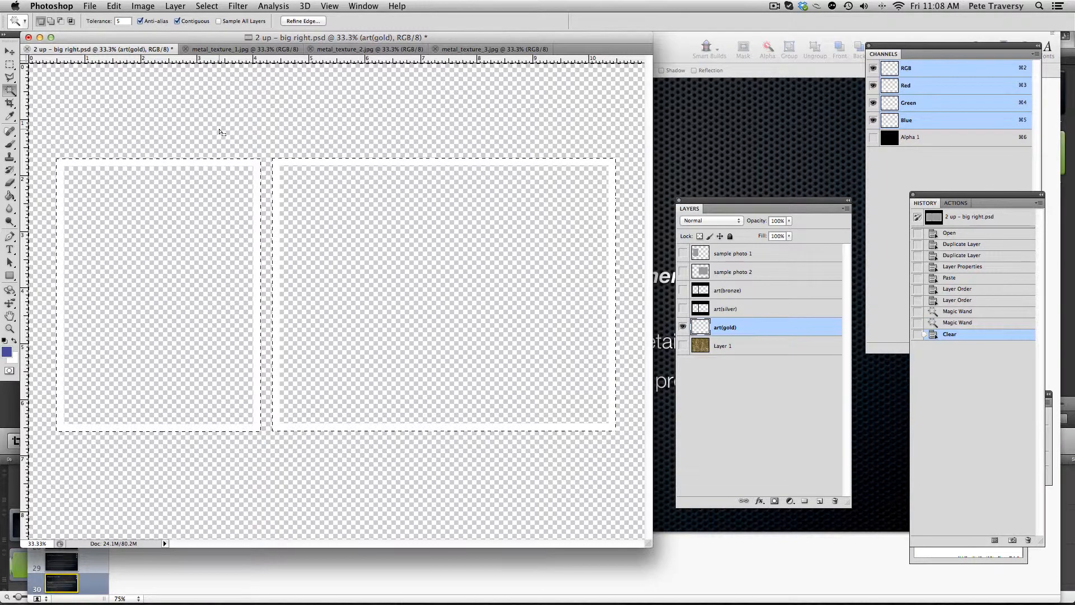
- Invert the selection and clear the two frame areas from the gold texture layer, with art(gold) hidden
{"action": "left_click", "coordinate": [212, 6]}
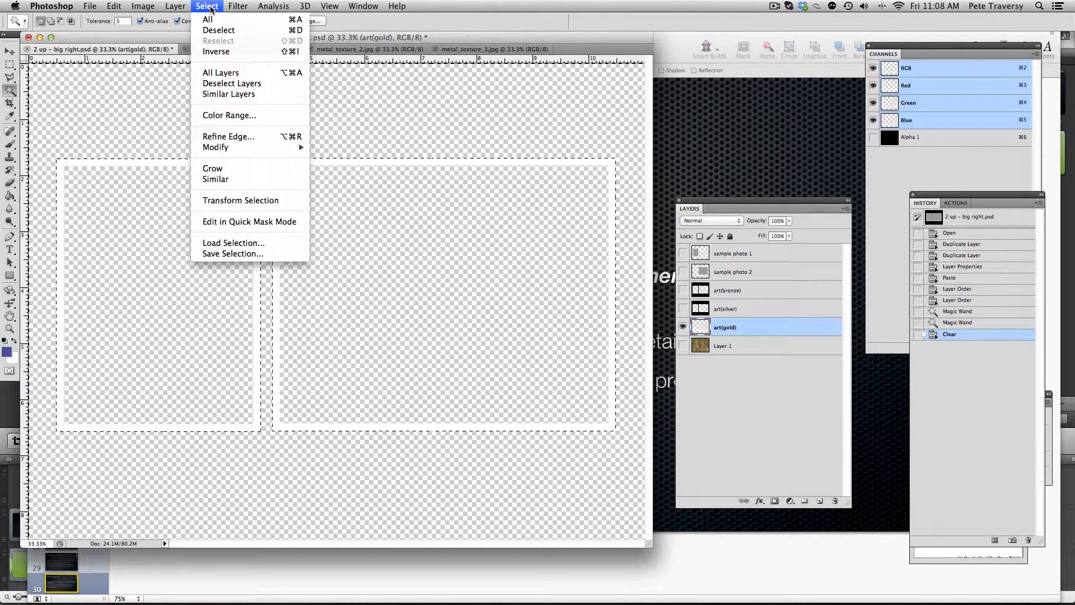
{"action": "left_click", "coordinate": [216, 57]}
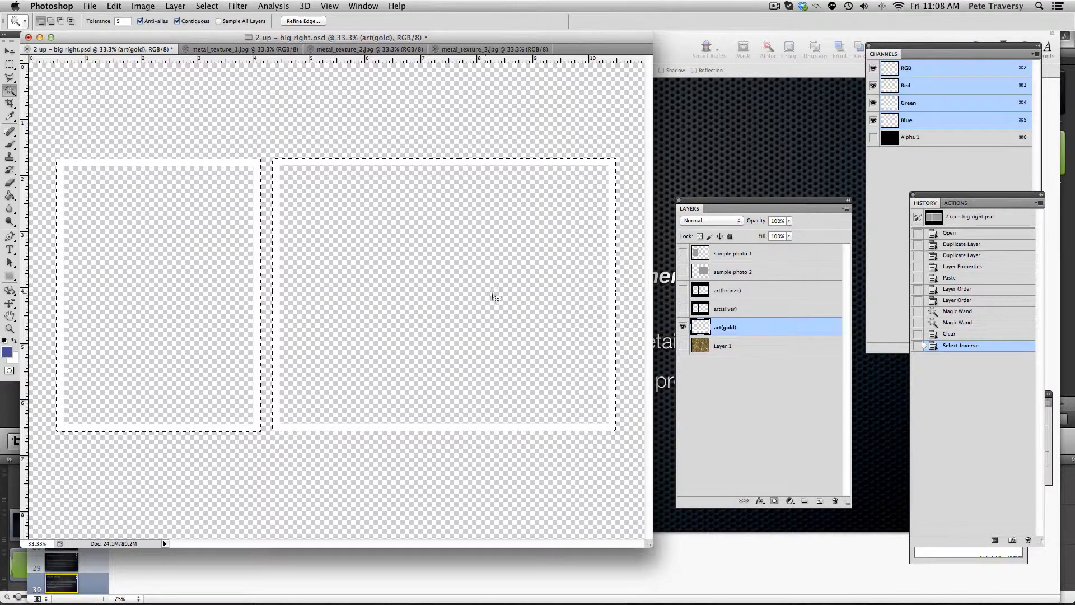
{"action": "left_click", "coordinate": [760, 346]}
{"action": "left_click", "coordinate": [683, 345]}
{"action": "left_click", "coordinate": [683, 327]}
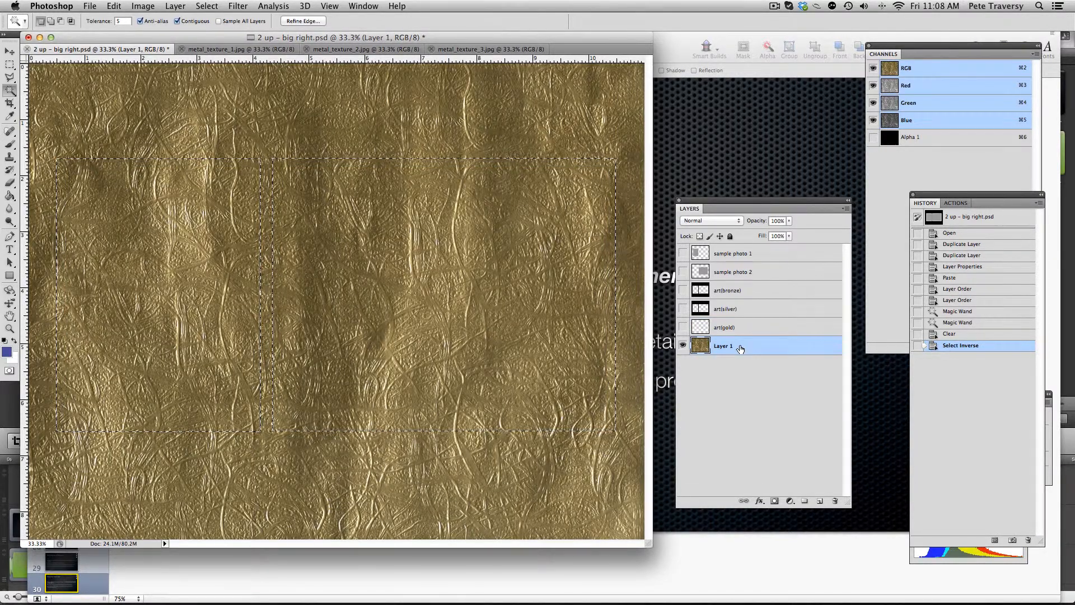
{"action": "key", "text": "BackSpace"}
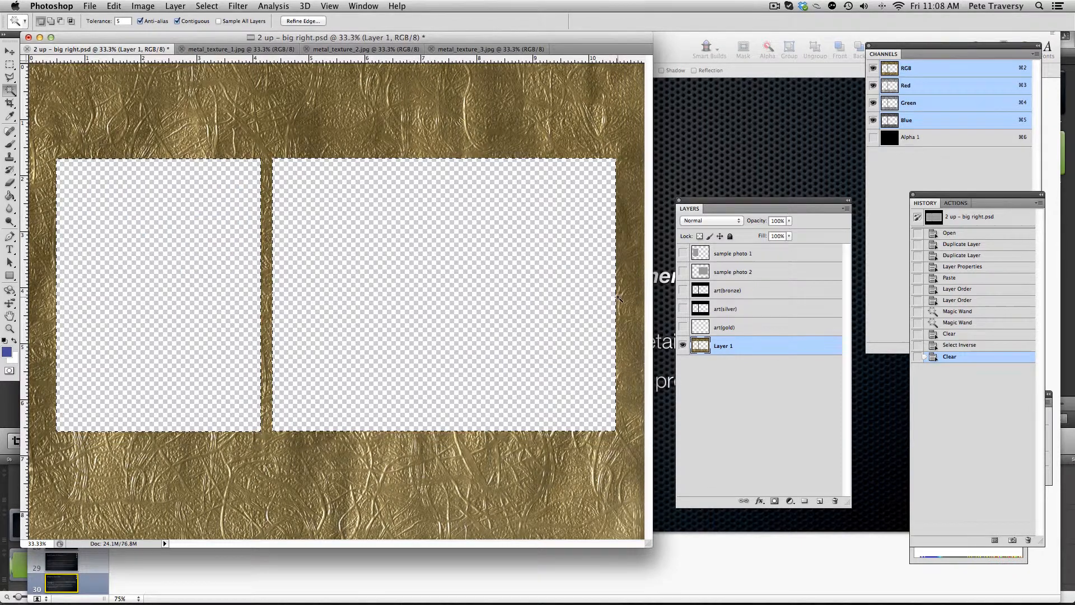
- Show the art(gold) layer and merge it with the gold texture layer
{"action": "left_click", "coordinate": [683, 327]}
{"action": "left_click", "coordinate": [718, 327], "text": "shift"}
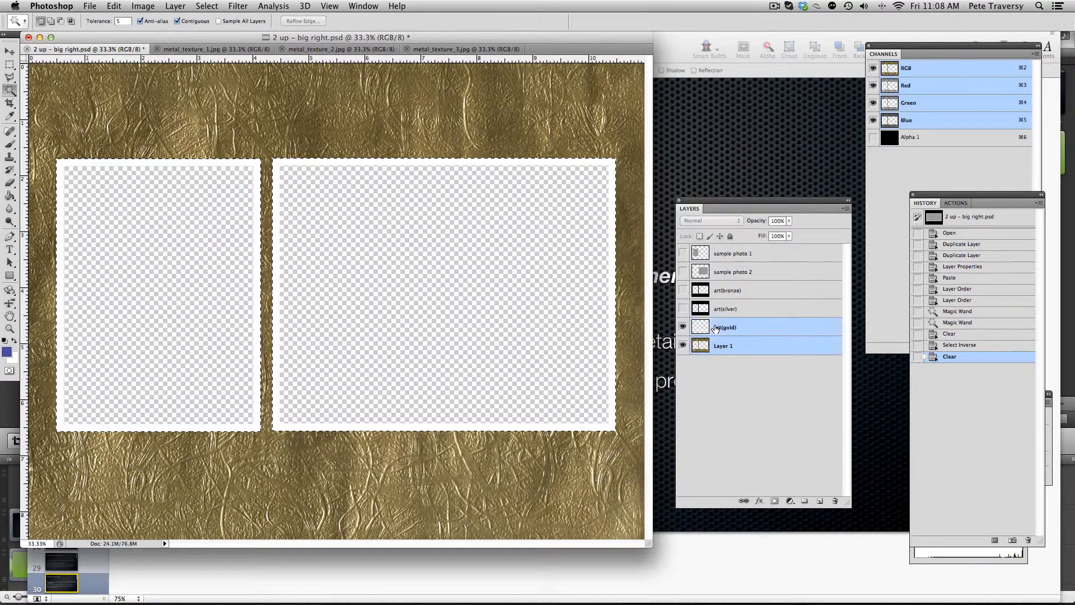
{"action": "right_click", "coordinate": [718, 326]}
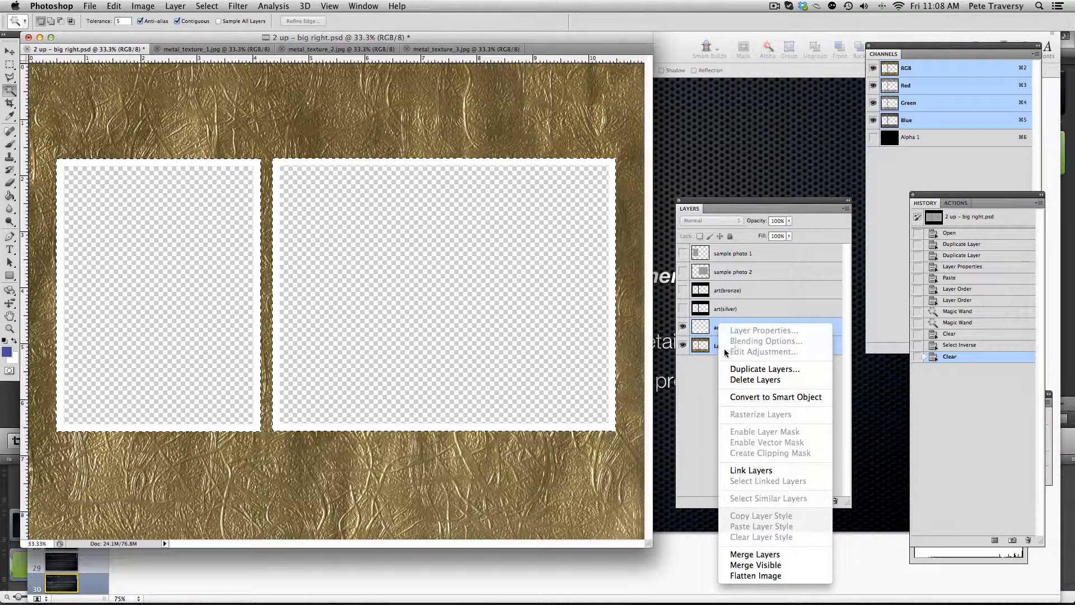
{"action": "left_click", "coordinate": [756, 554]}
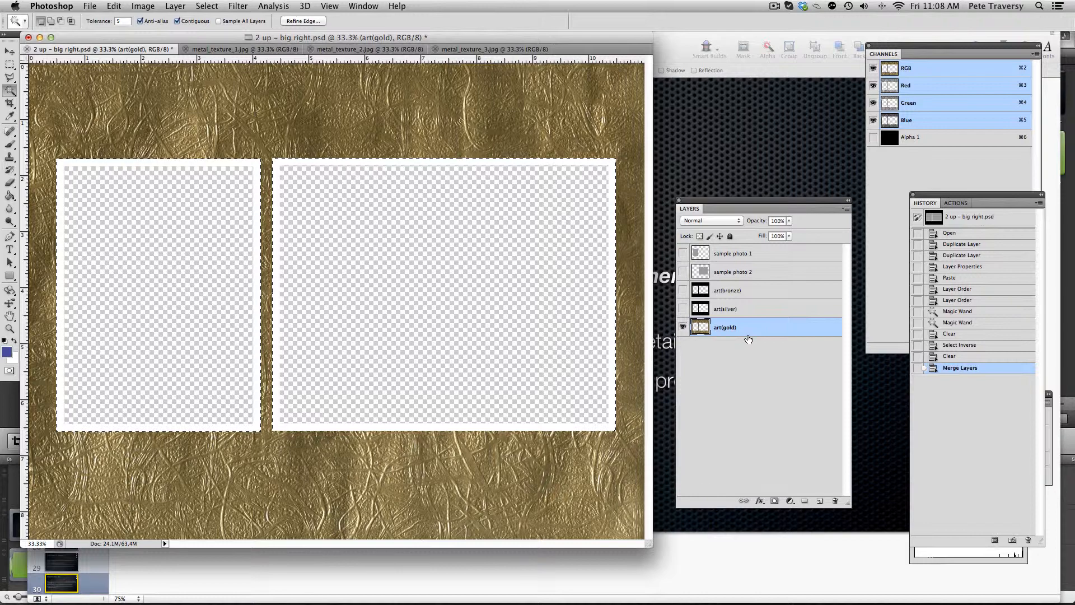
- Copy the entire bronze texture from metal_texture_2.jpg and paste it into 2 up - big right.psd as the topmost layer
{"action": "left_click", "coordinate": [348, 52]}
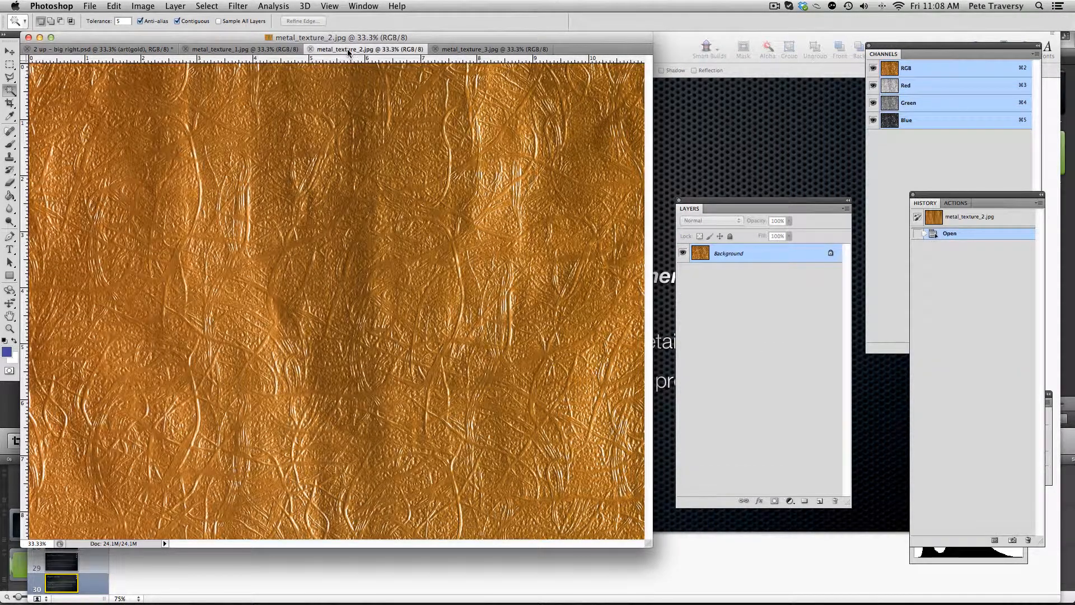
{"action": "key", "text": "super+a"}
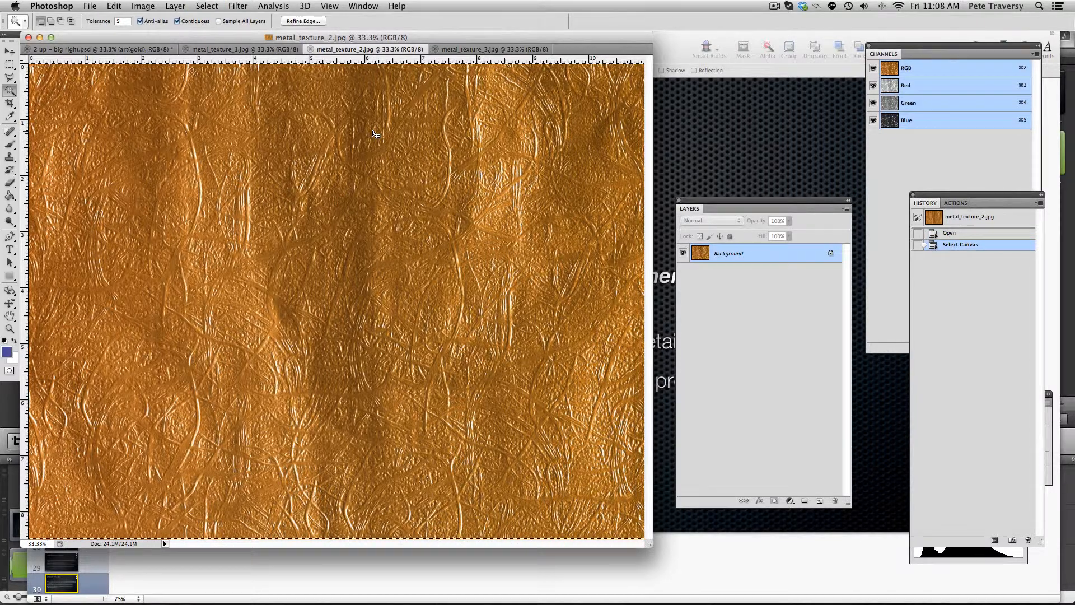
{"action": "left_click", "coordinate": [87, 48]}
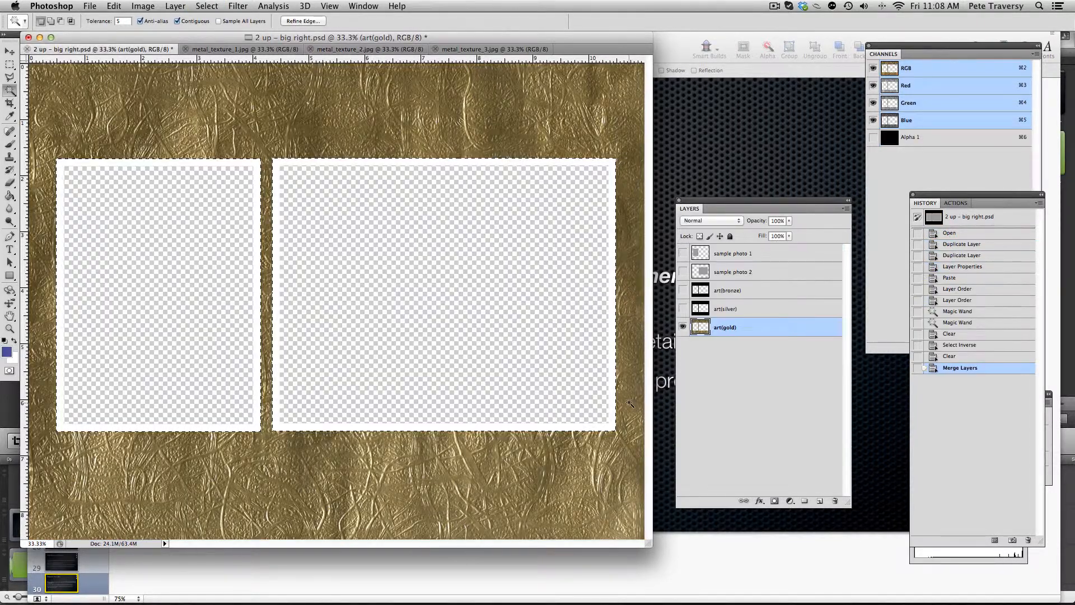
{"action": "left_click", "coordinate": [751, 384]}
{"action": "key", "text": "super+v"}
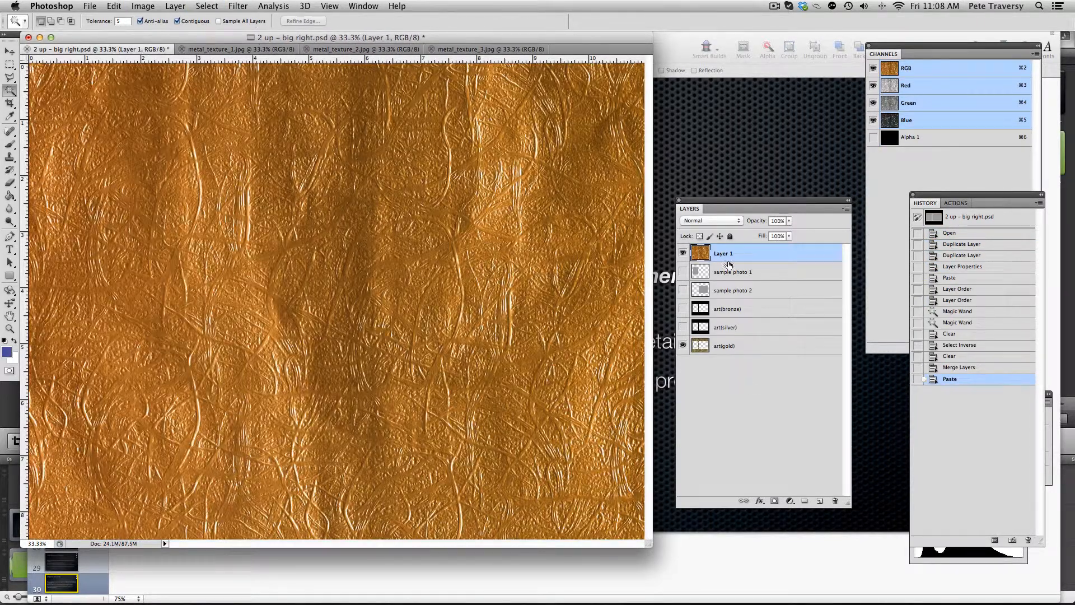
- Move the bronze texture layer directly beneath art(bronze) and leave only the art(bronze) layer visible
{"action": "left_click_drag", "start_coordinate": [724, 255], "coordinate": [735, 318]}
{"action": "left_click", "coordinate": [735, 291]}
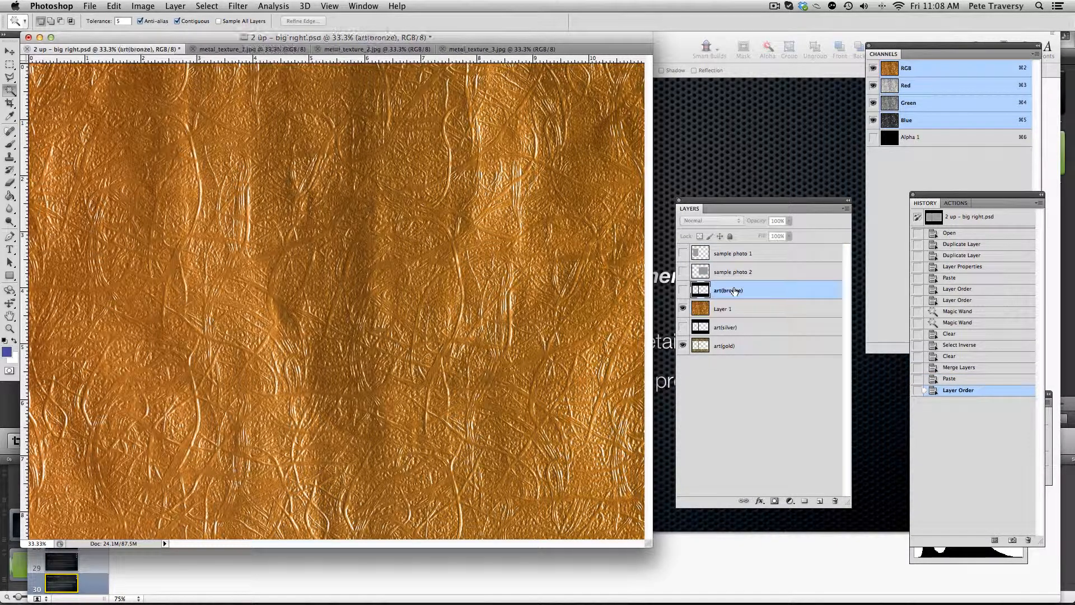
{"action": "left_click", "coordinate": [682, 346]}
{"action": "left_click", "coordinate": [682, 290]}
{"action": "left_click", "coordinate": [683, 310]}
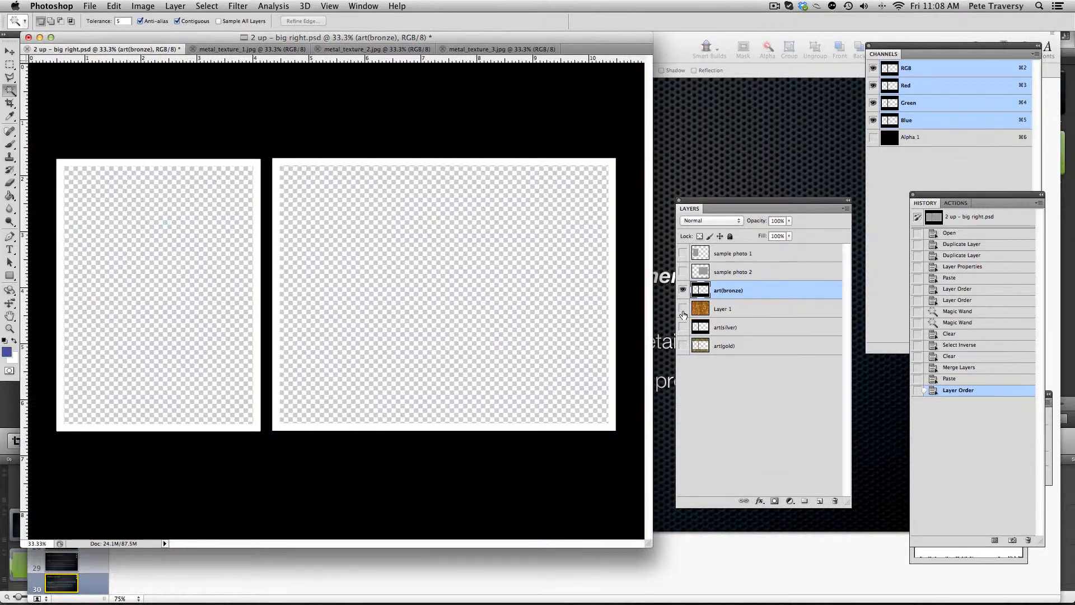
- Delete the black background of art(bronze) using a Magic Wand selection and invert the selection
{"action": "left_click", "coordinate": [341, 114]}
{"action": "key", "text": "Delete"}
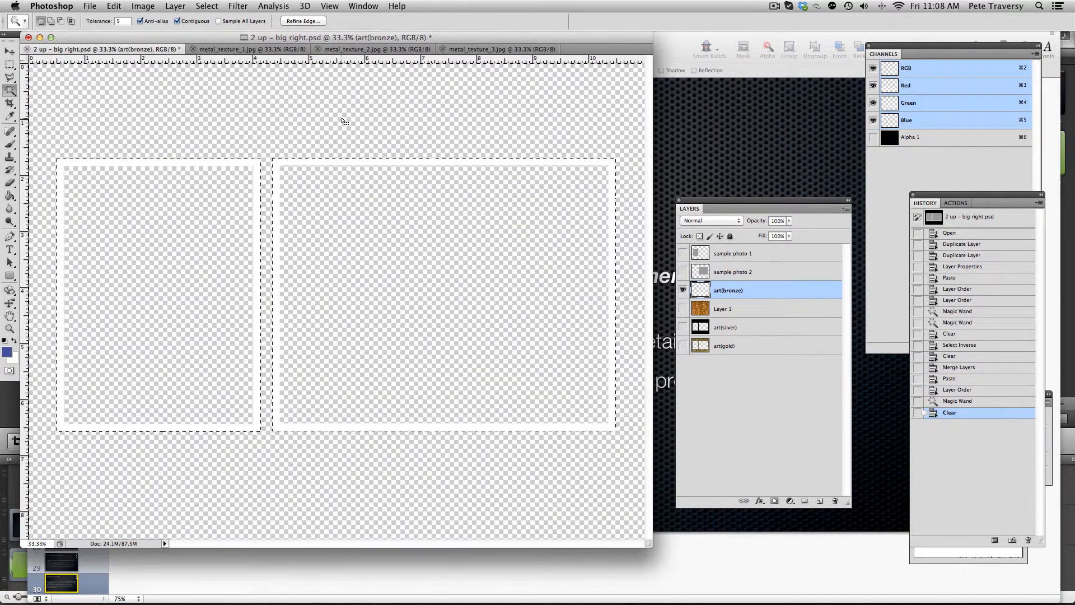
{"action": "left_click", "coordinate": [214, 7]}
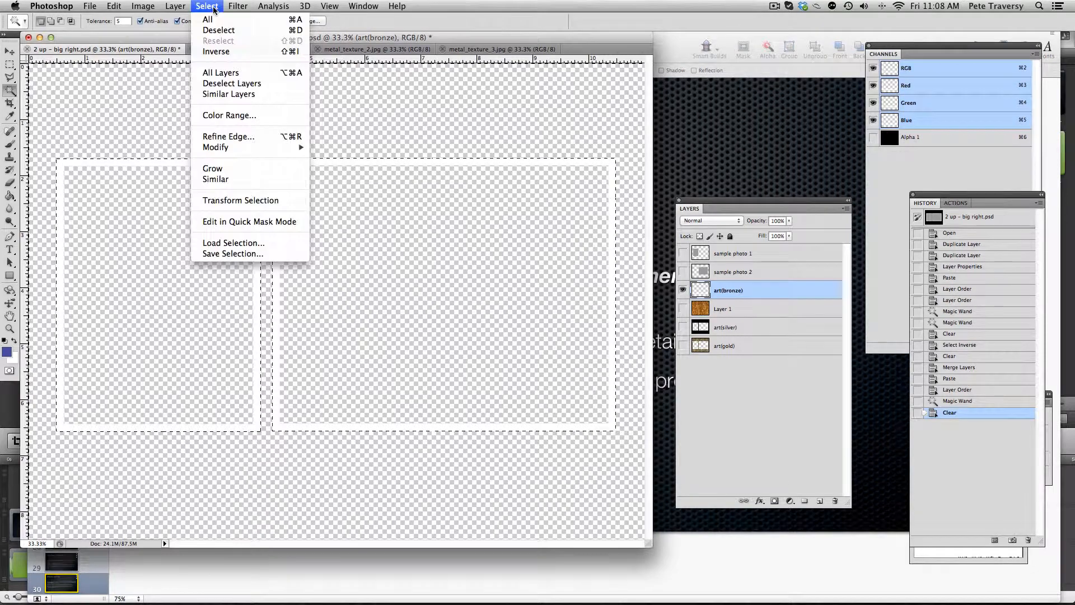
{"action": "left_click", "coordinate": [214, 52]}
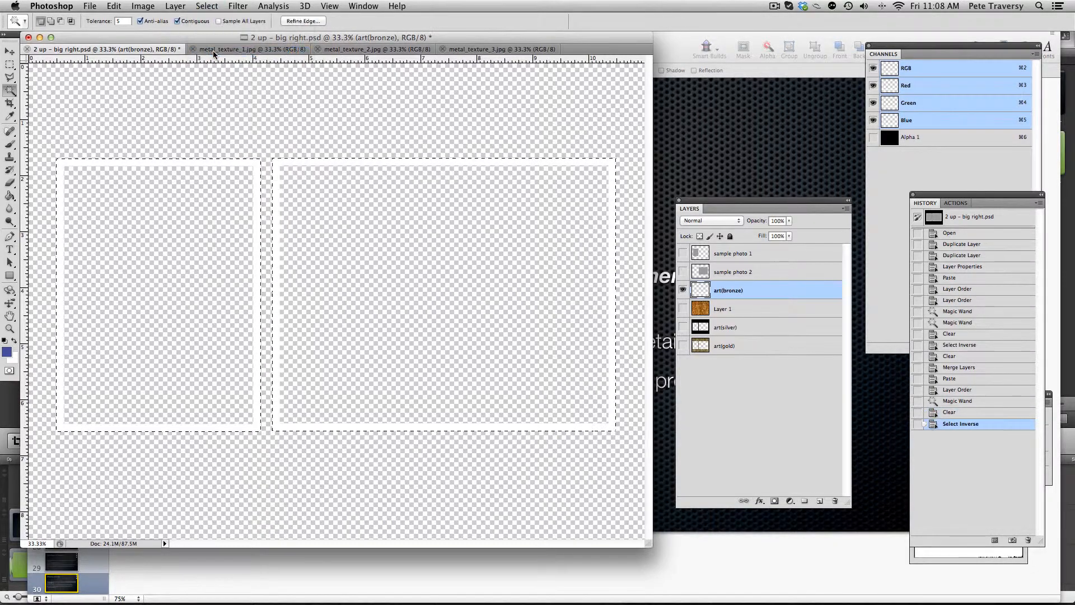
- Show the bronze texture layer in place of art(bronze) and make the texture the active layer
{"action": "left_click", "coordinate": [682, 309]}
{"action": "left_click", "coordinate": [683, 290]}
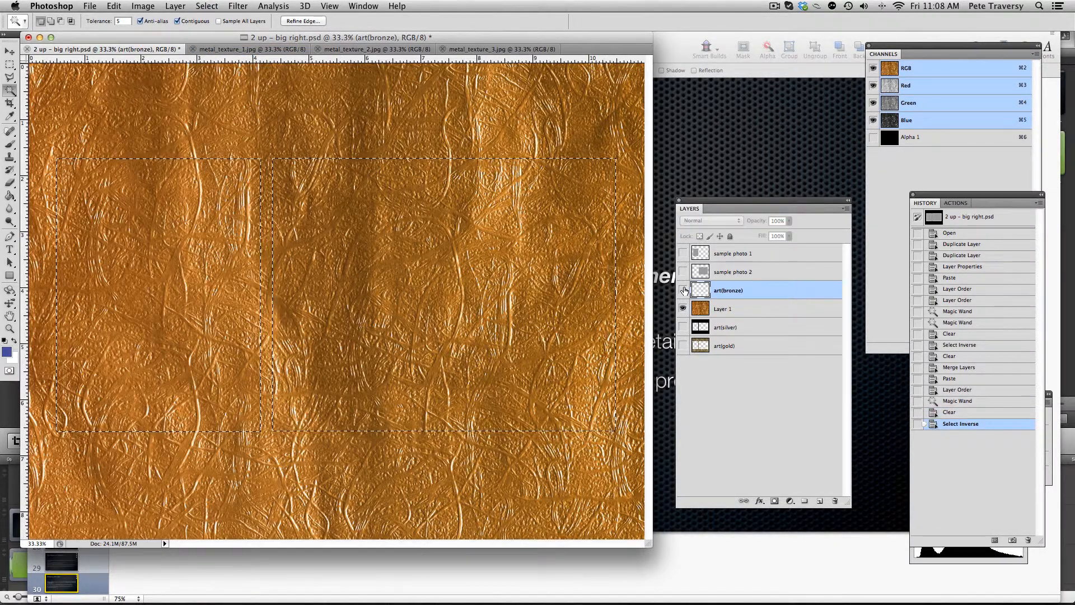
{"action": "left_click", "coordinate": [782, 311]}
- Undo the selection inversion and try clearing the area around the frames from the bronze texture layer
{"action": "key", "text": "super+z"}
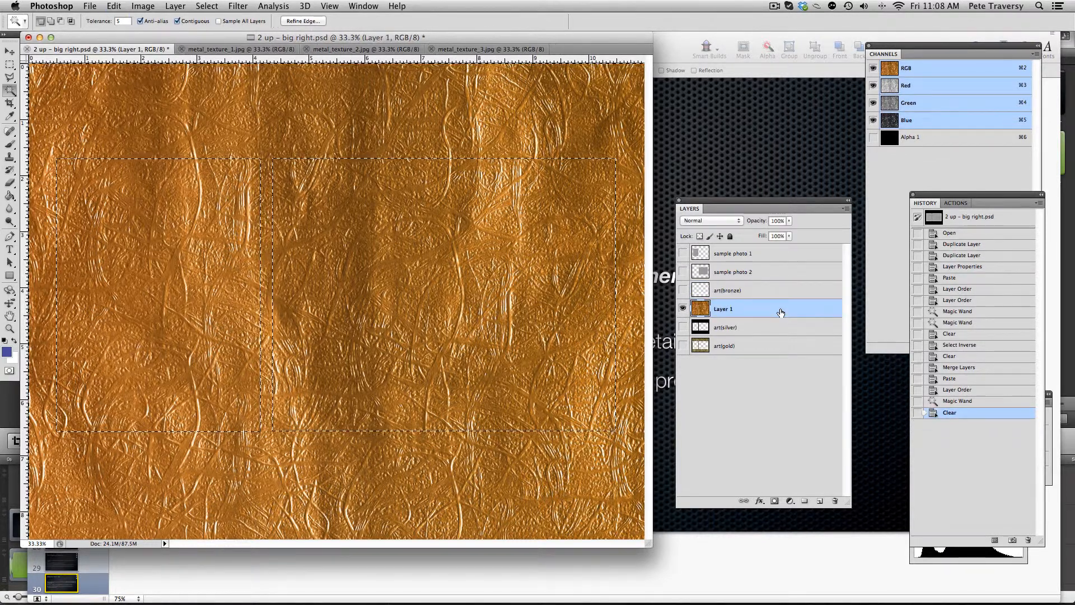
{"action": "key", "text": "Delete"}
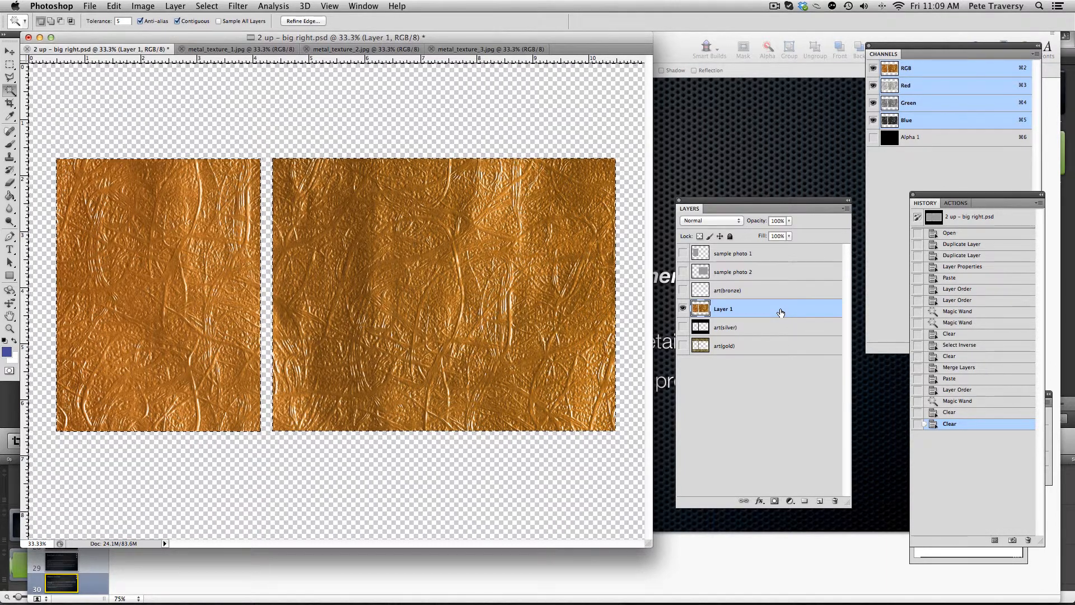
{"action": "key", "text": "super+z"}
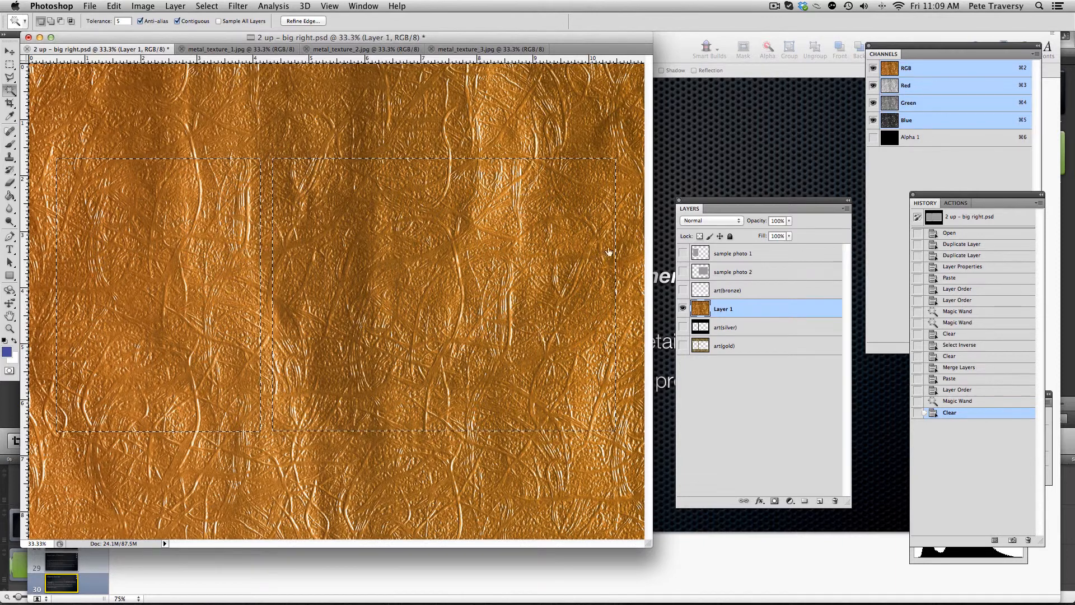
- Invert the selection and clear the two frame areas from the bronze texture layer
{"action": "left_click", "coordinate": [215, 7]}
{"action": "left_click", "coordinate": [217, 52]}
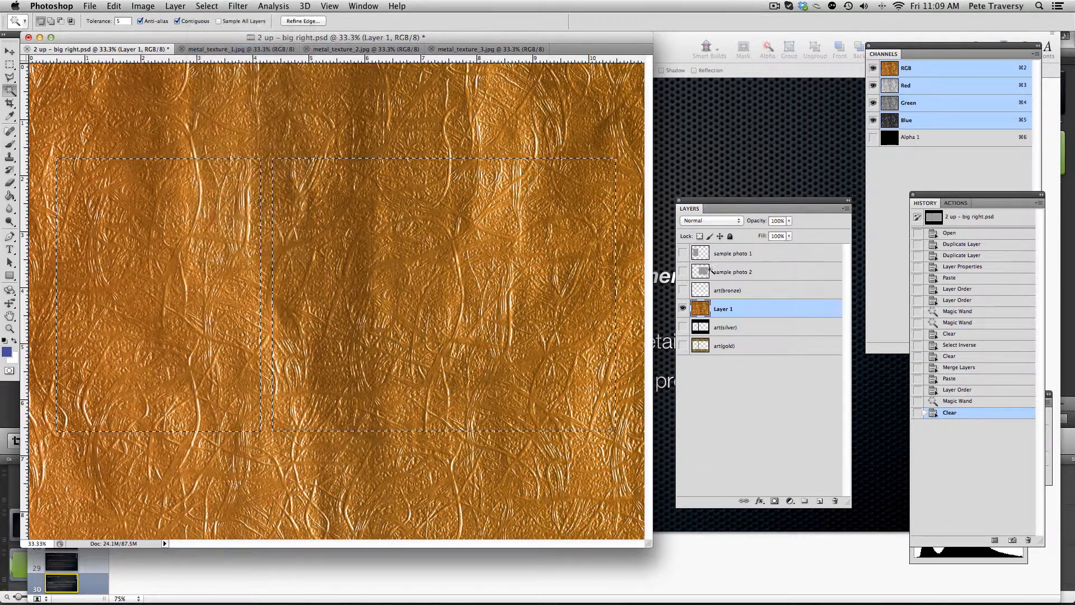
{"action": "key", "text": "Delete"}
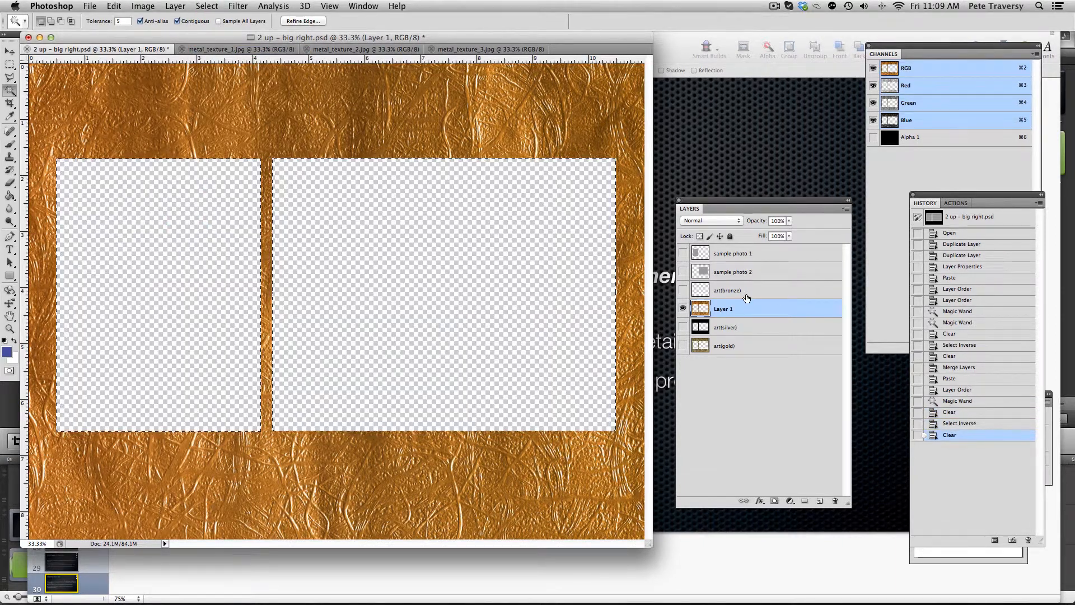
- Show the art(bronze) layer and merge it with the bronze texture layer
{"action": "left_click", "coordinate": [747, 293], "text": "shift"}
{"action": "left_click", "coordinate": [683, 291]}
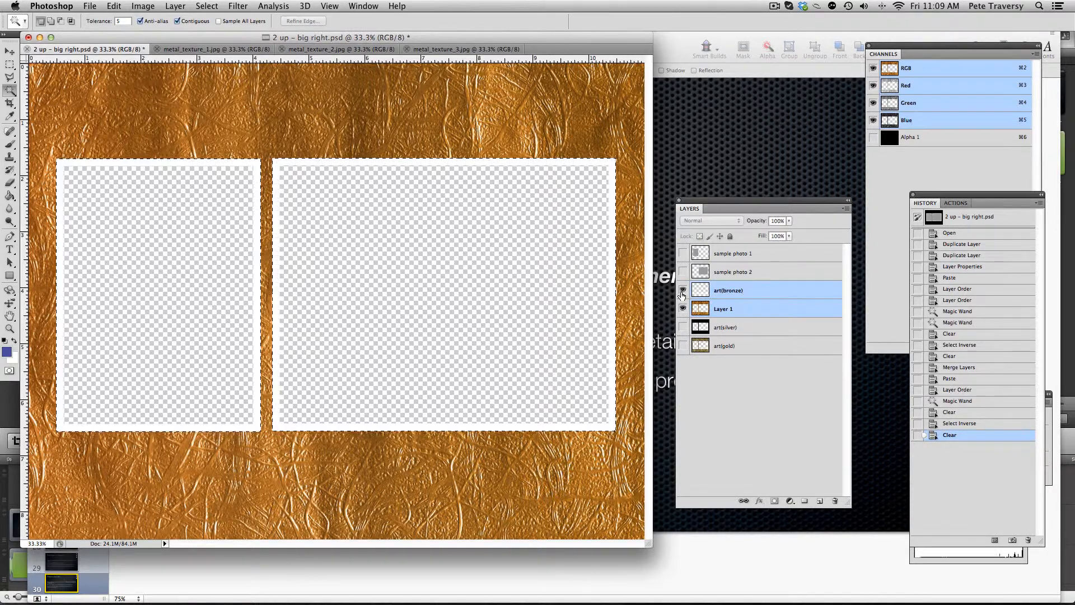
{"action": "right_click", "coordinate": [730, 309]}
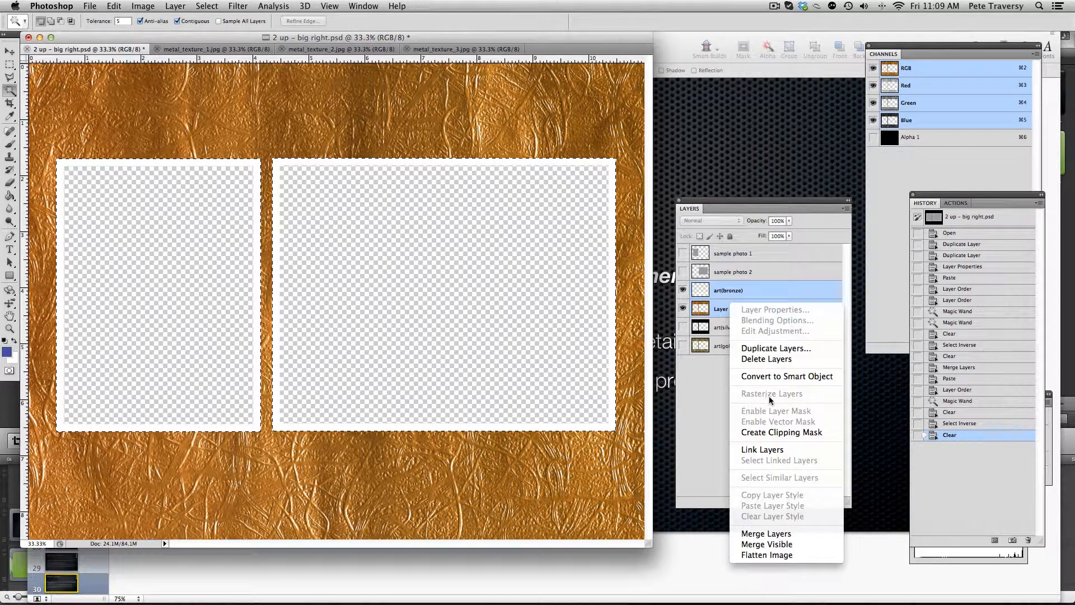
{"action": "left_click", "coordinate": [770, 535]}
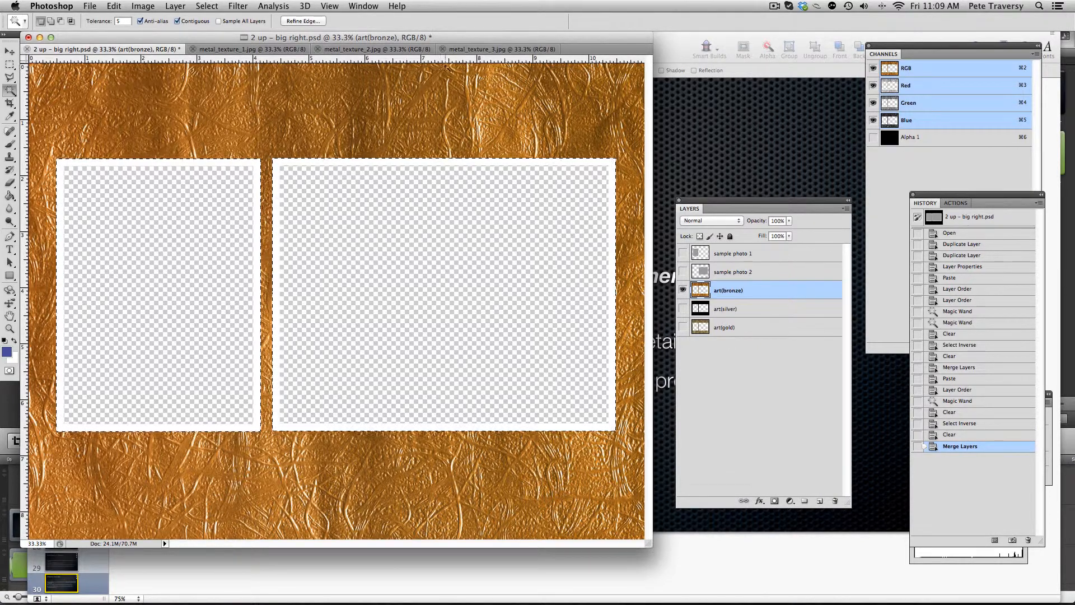
- Copy the entire silver texture from metal_texture_3.jpg and paste it into 2 up - big right.psd as the topmost layer
{"action": "left_click", "coordinate": [480, 49]}
{"action": "key", "text": "super+a"}
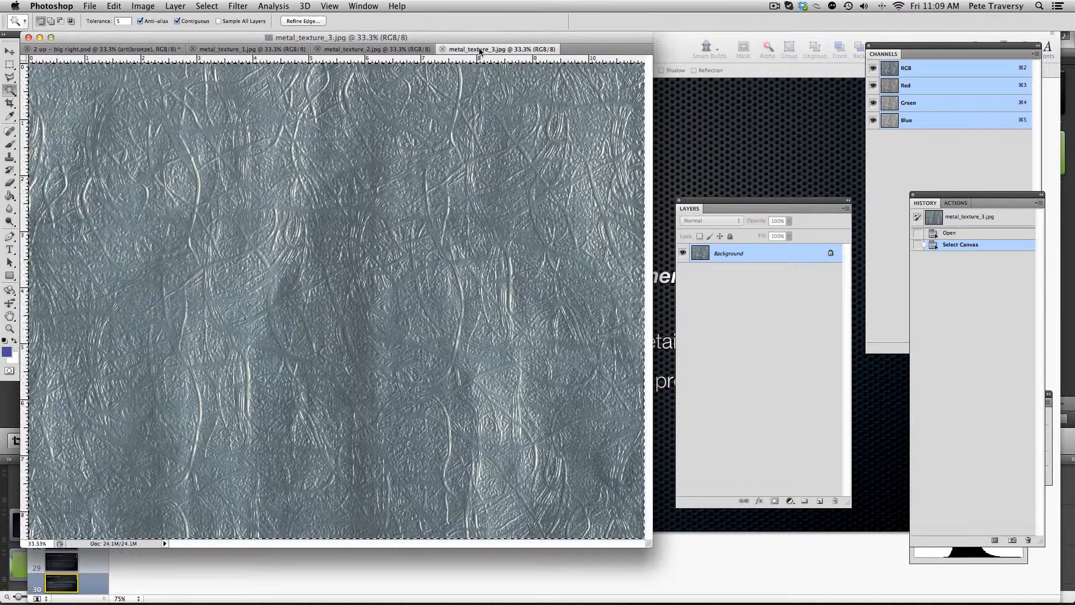
{"action": "left_click", "coordinate": [106, 49]}
{"action": "left_click", "coordinate": [730, 369]}
{"action": "key", "text": "super+v"}
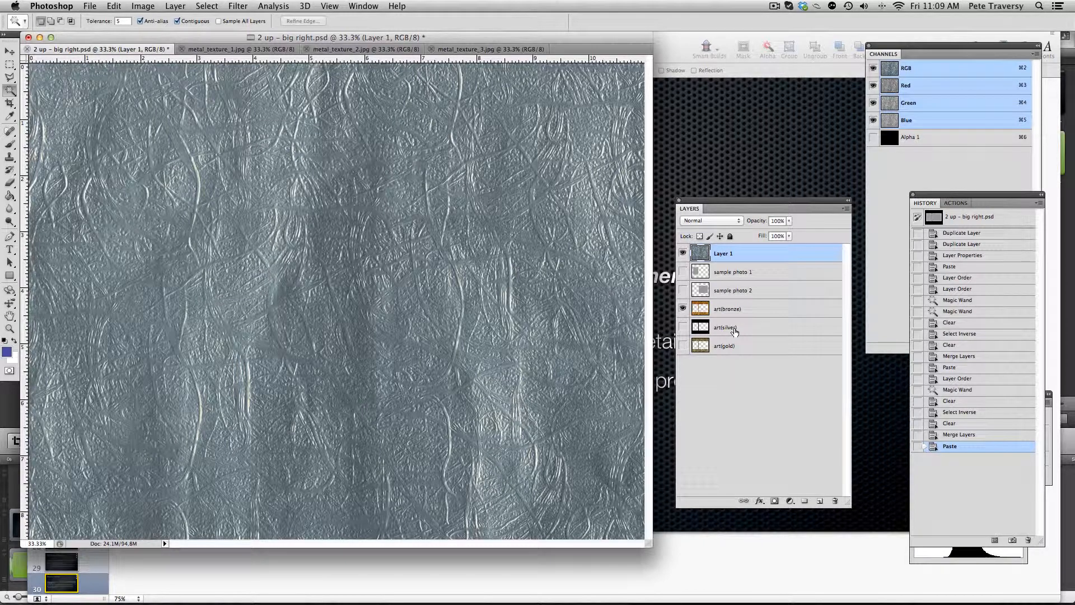
- Move the silver texture layer directly beneath art(silver) and leave only the art(silver) layer visible
{"action": "left_click_drag", "start_coordinate": [728, 255], "coordinate": [700, 310]}
{"action": "left_click", "coordinate": [683, 291]}
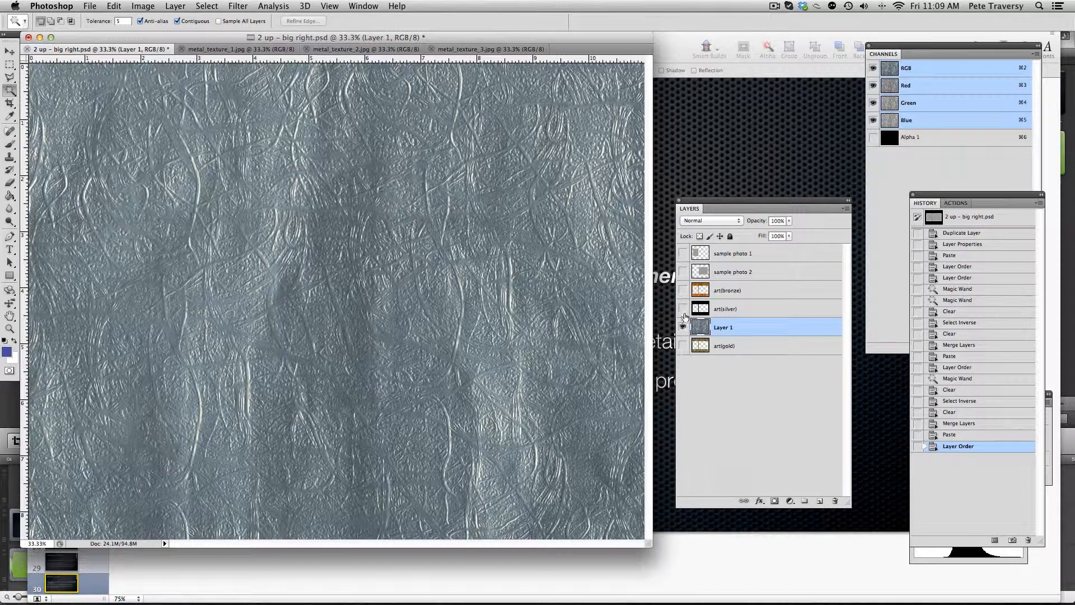
{"action": "left_click", "coordinate": [683, 309]}
{"action": "left_click", "coordinate": [682, 327]}
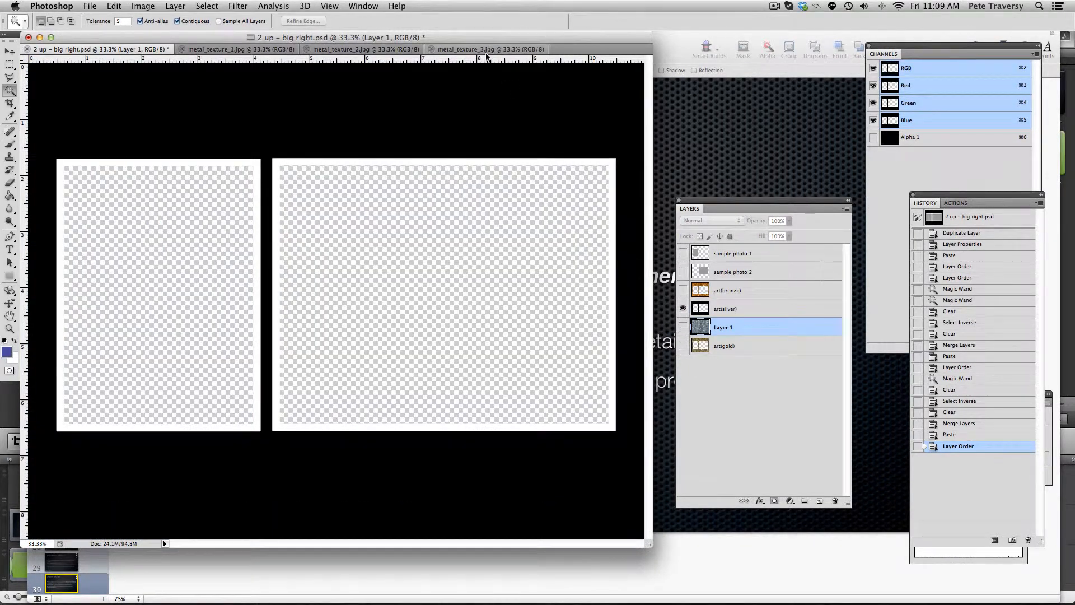
- Select the black background of the art(silver) layer with the Magic Wand and delete it, keeping the white frames
{"action": "left_click", "coordinate": [478, 85]}
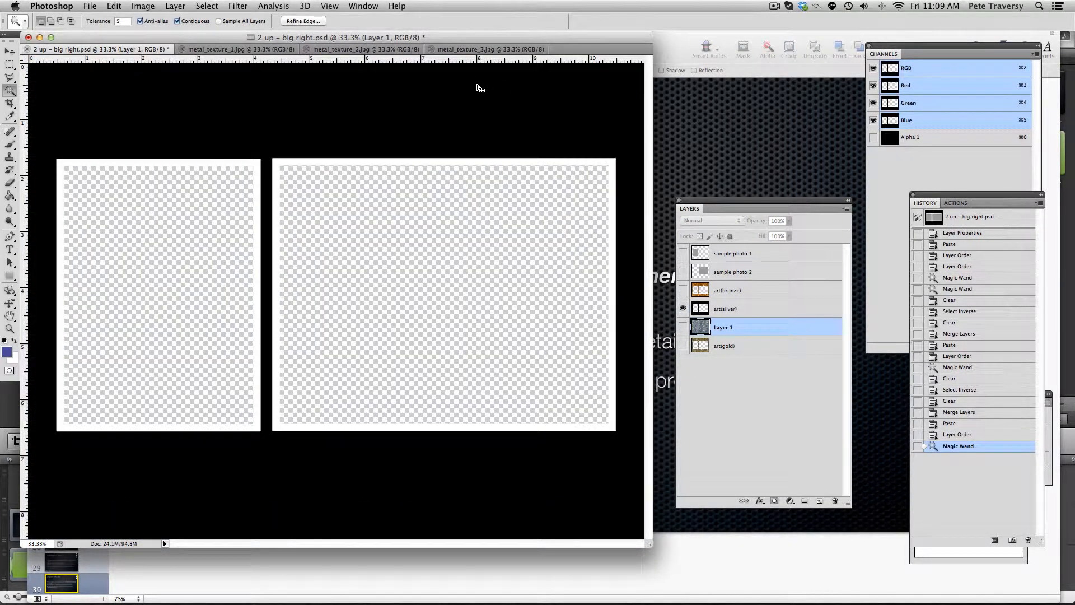
{"action": "left_click", "coordinate": [739, 308]}
{"action": "left_click", "coordinate": [466, 92]}
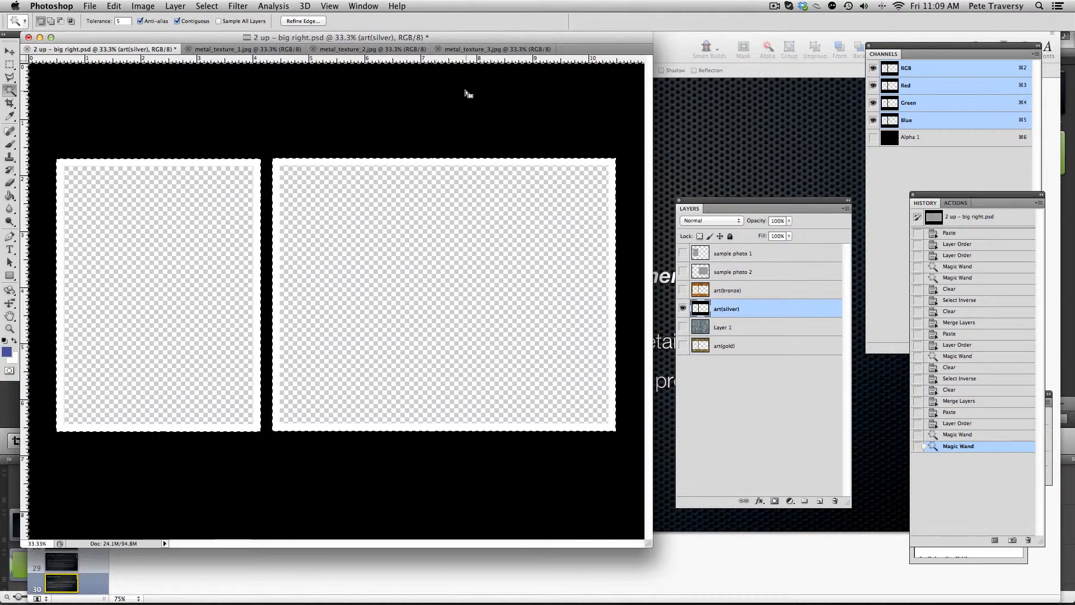
{"action": "key", "text": "Delete"}
- Invert the selection and clear the two frame areas from the silver texture layer, with art(silver) hidden
{"action": "left_click", "coordinate": [200, 7]}
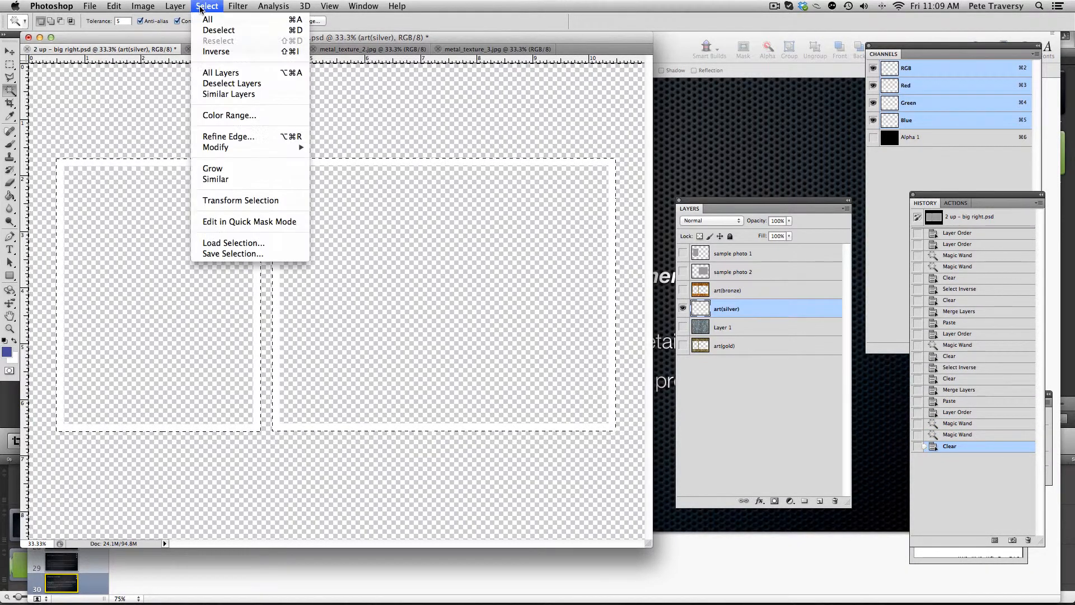
{"action": "left_click", "coordinate": [219, 51]}
{"action": "left_click", "coordinate": [683, 327]}
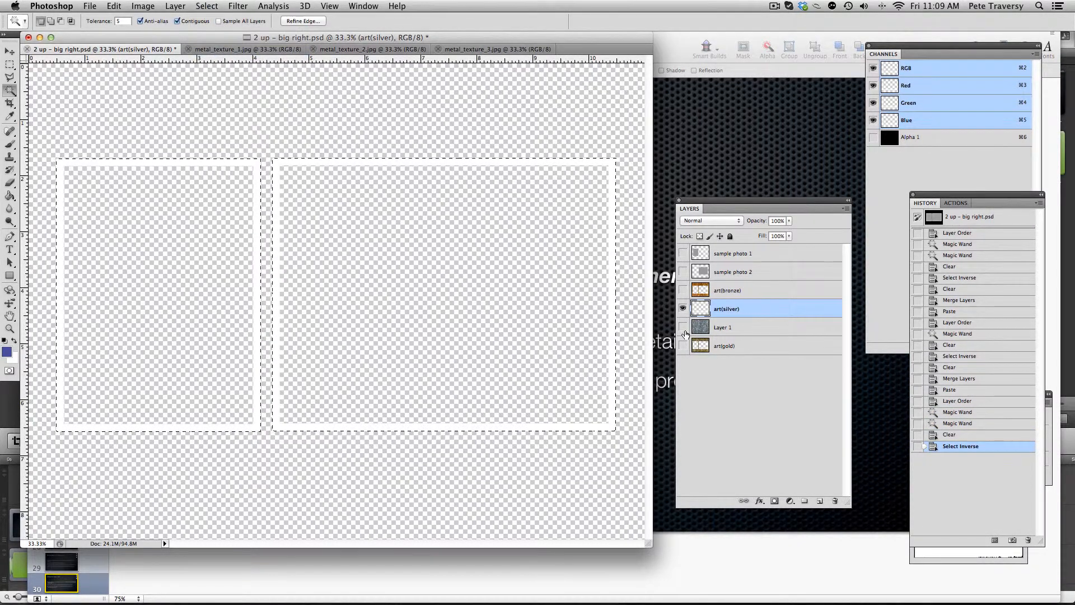
{"action": "left_click", "coordinate": [682, 309]}
{"action": "left_click", "coordinate": [732, 332]}
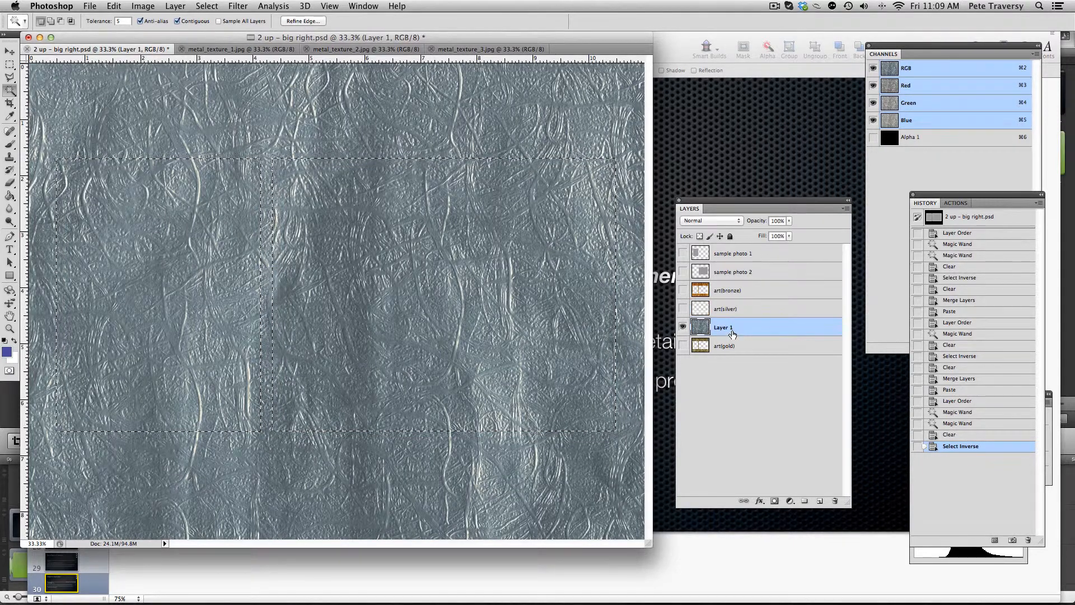
{"action": "key", "text": "Delete"}
- Show the art(silver) layer and merge it with the silver texture layer
{"action": "left_click", "coordinate": [724, 310], "text": "shift"}
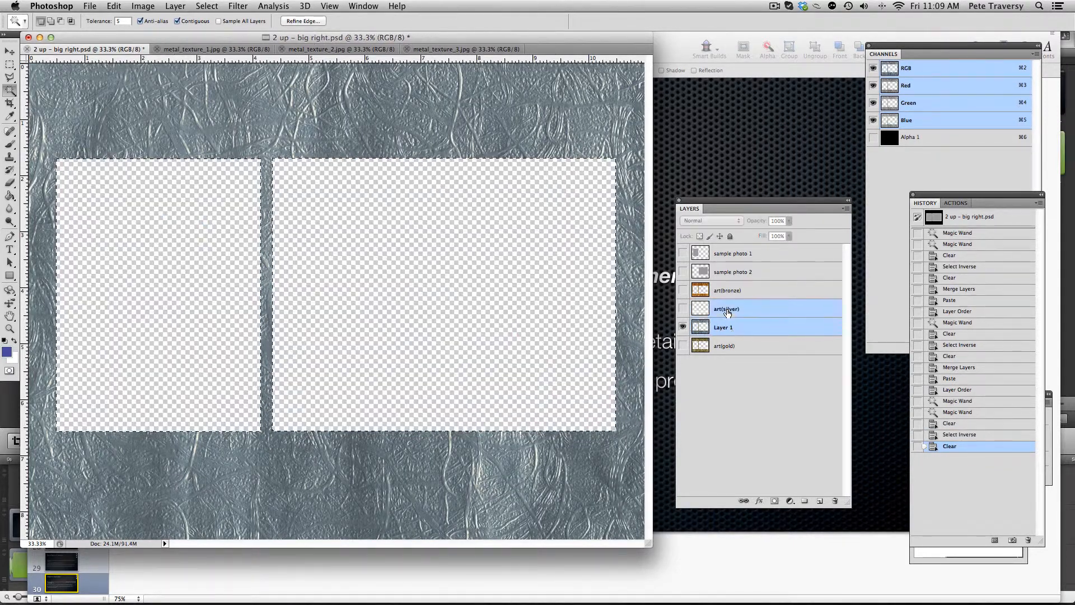
{"action": "left_click", "coordinate": [682, 308]}
{"action": "right_click", "coordinate": [723, 307]}
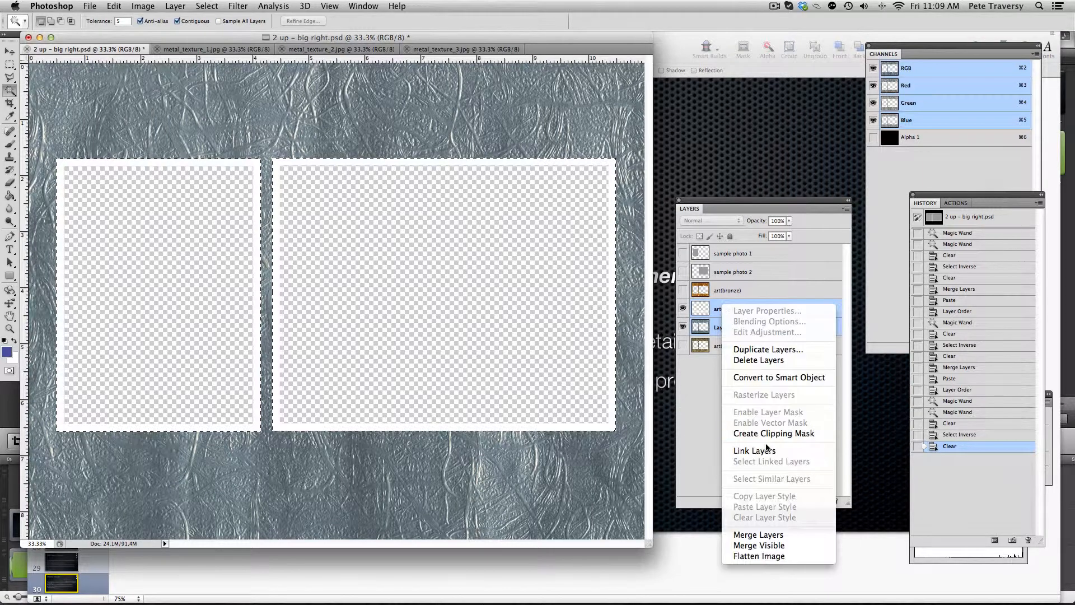
{"action": "left_click", "coordinate": [762, 535]}
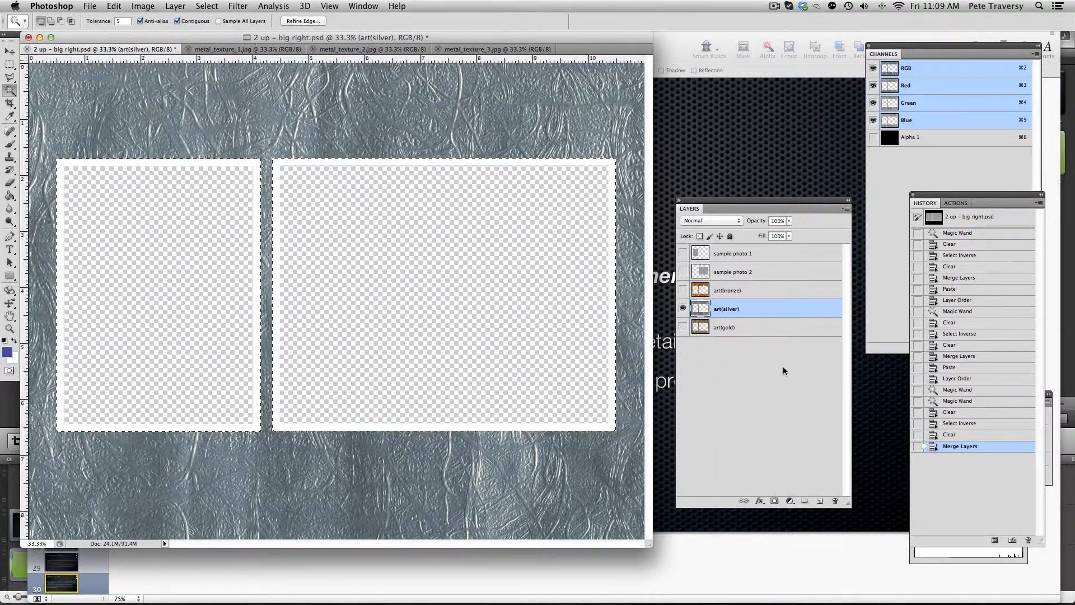
- Preview the bronze version, leave only the art(gold) layer visible, and save 2 up - big right.psd
{"action": "left_click", "coordinate": [683, 290]}
{"action": "left_click", "coordinate": [683, 312]}
{"action": "left_click", "coordinate": [683, 310]}
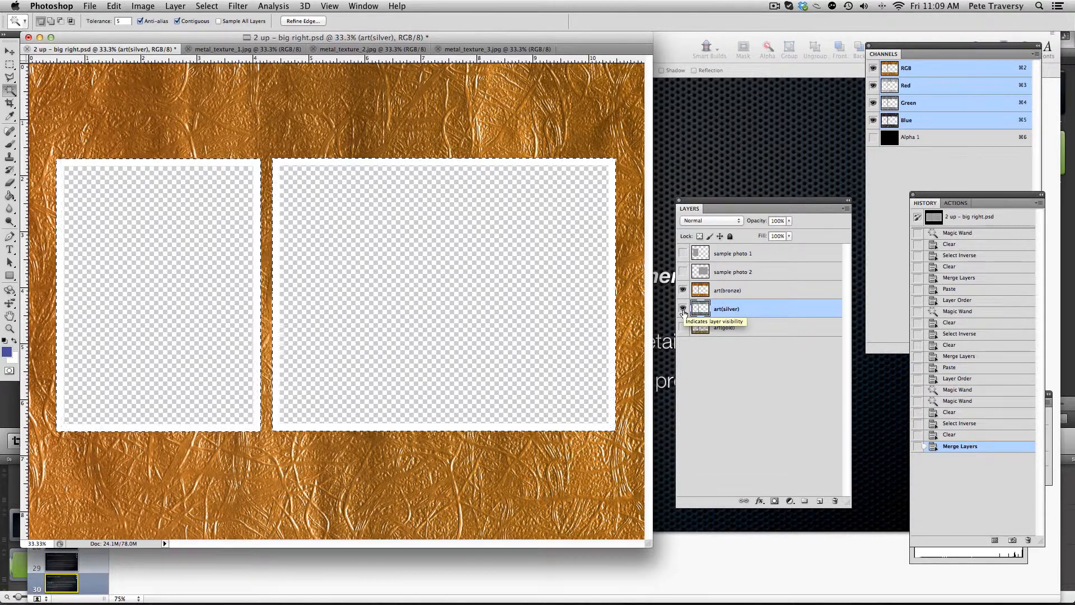
{"action": "left_click", "coordinate": [683, 290]}
{"action": "left_click", "coordinate": [683, 308]}
{"action": "left_click", "coordinate": [682, 327]}
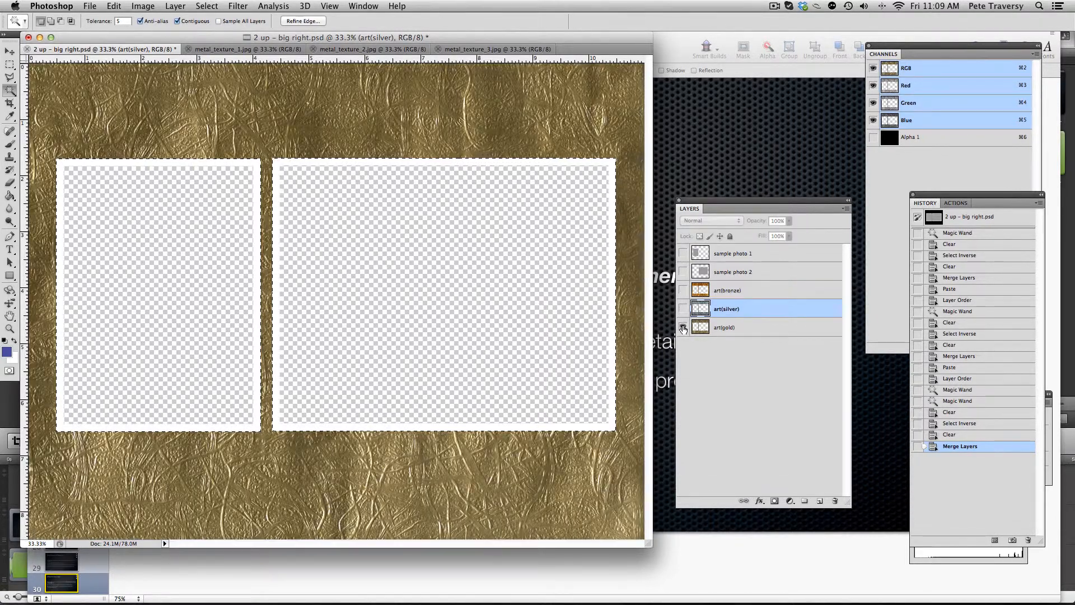
{"action": "left_click", "coordinate": [91, 6]}
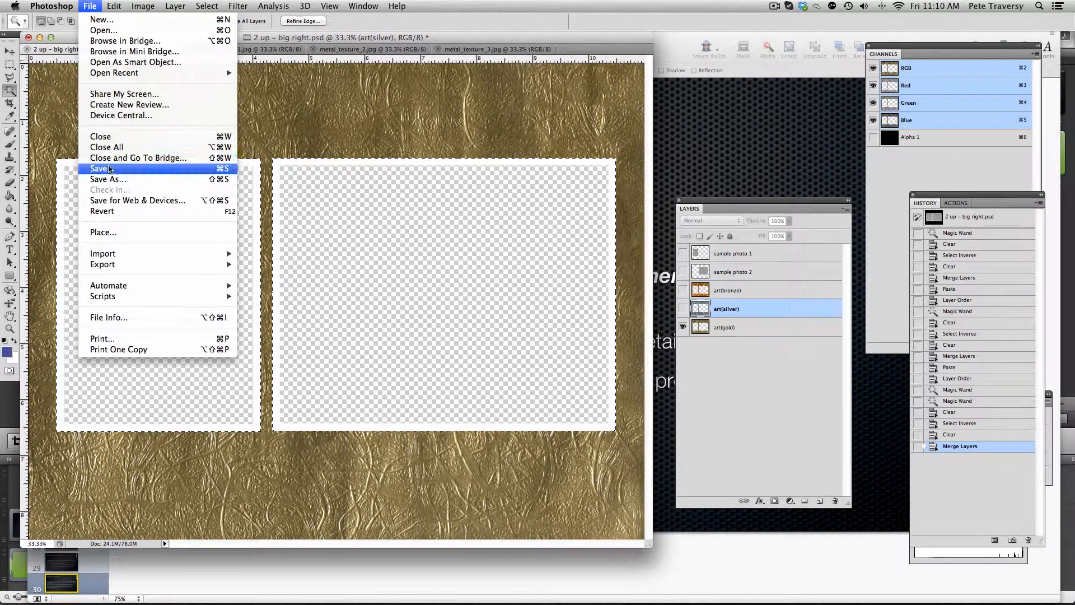
{"action": "left_click", "coordinate": [109, 168]}
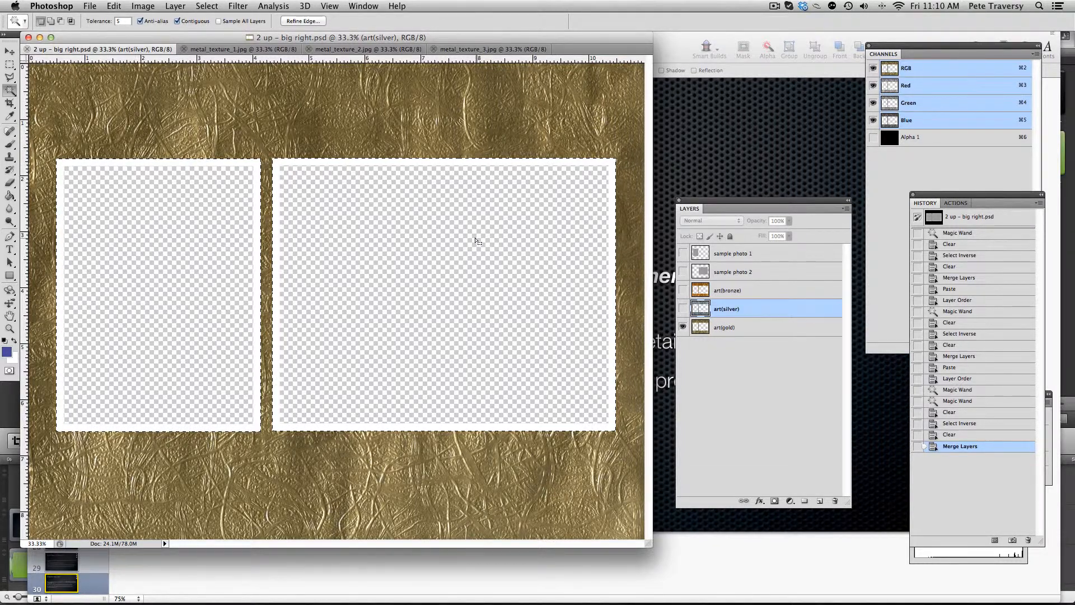
- Switch to Finder and view the simple border with themes folder as icons in a narrower window
{"action": "key", "text": "super+Tab"}
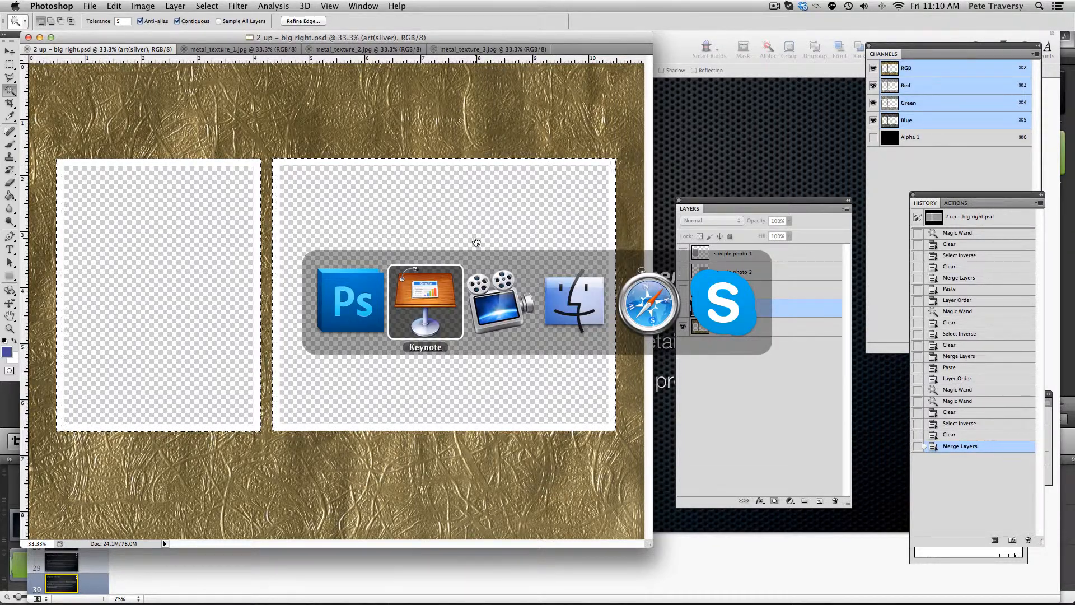
{"action": "key", "text": "super+Tab"}
{"action": "key", "text": "super+Tab"}
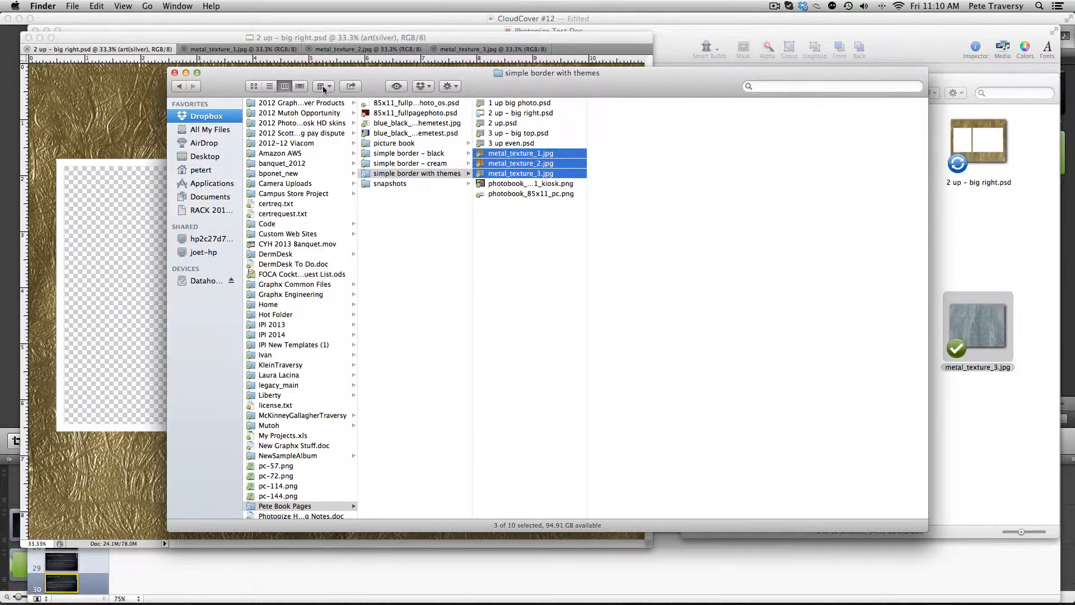
{"action": "left_click", "coordinate": [253, 86]}
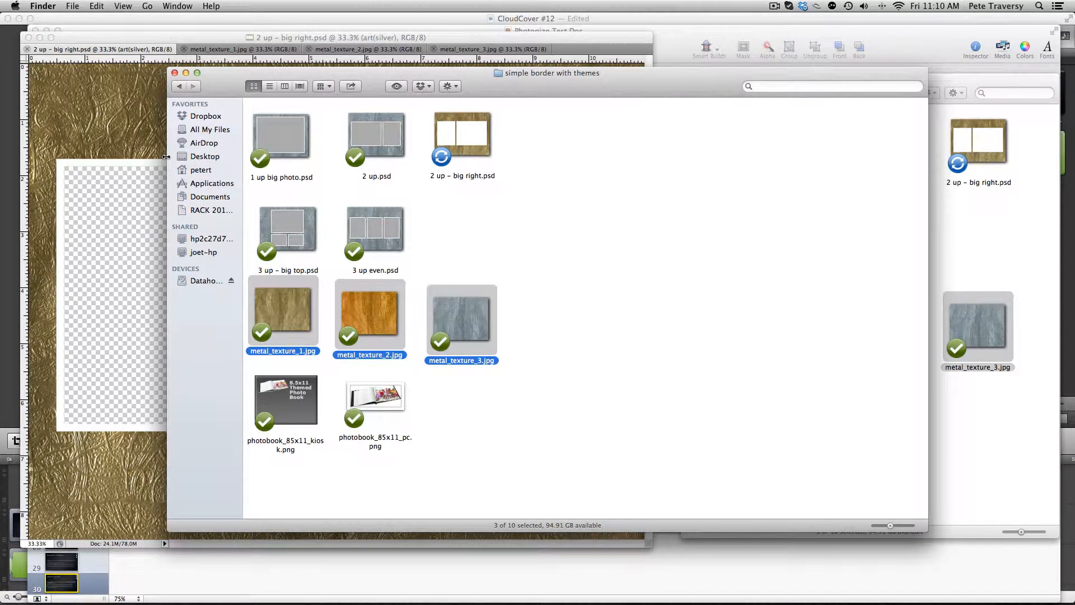
{"action": "left_click_drag", "start_coordinate": [166, 157], "coordinate": [540, 178]}
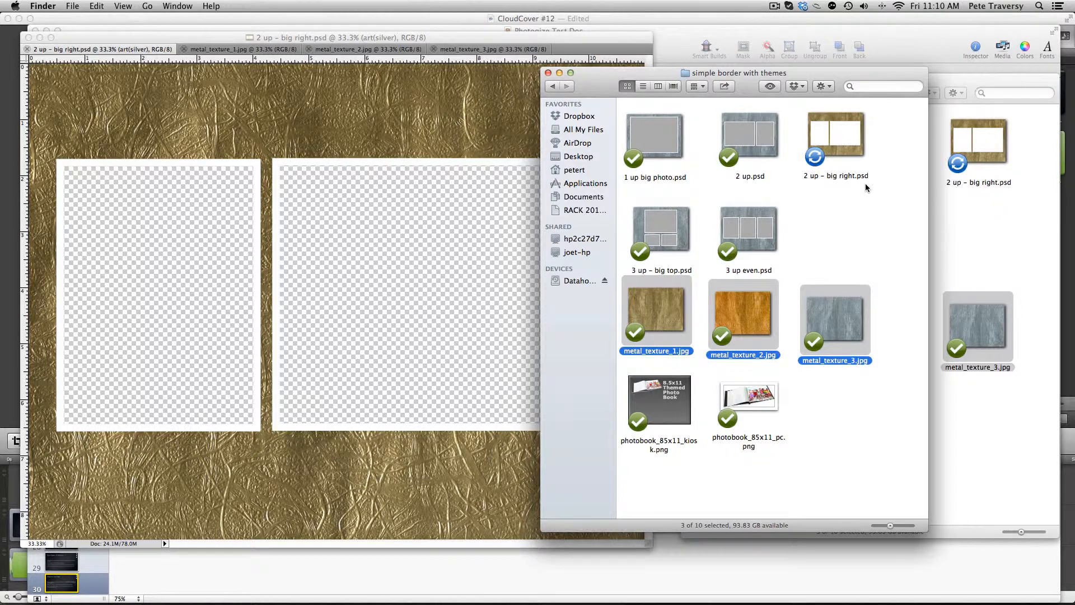
- Switch to Safari, where the Photogize sandbox home page is open
{"action": "key", "text": "super+Tab"}
{"action": "left_click", "coordinate": [653, 303]}
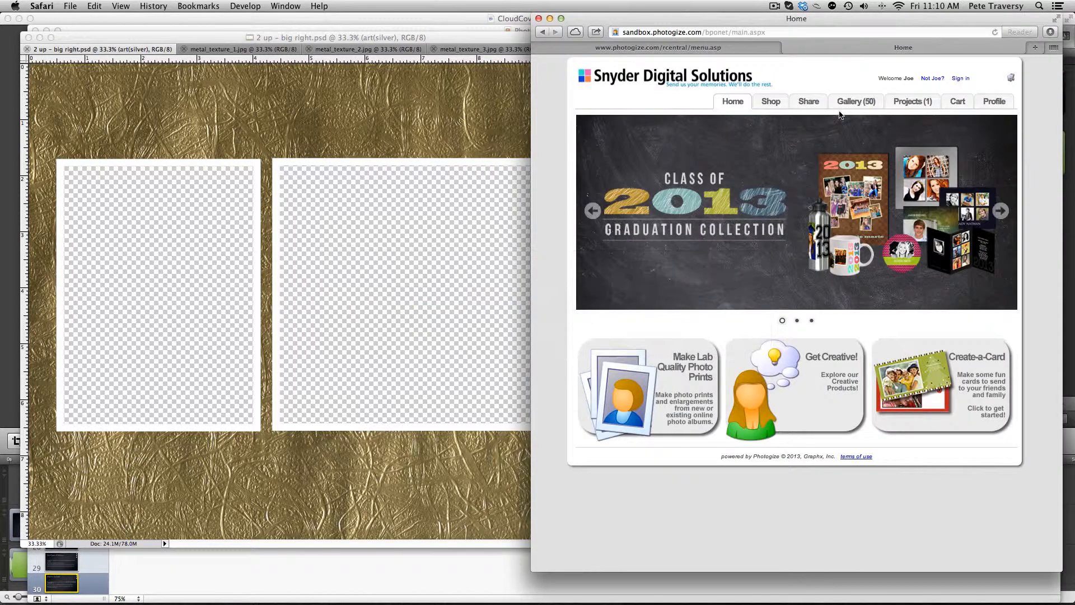
- Open the CloudCover products list in Photogize RetailerCentral
{"action": "left_click", "coordinate": [681, 48]}
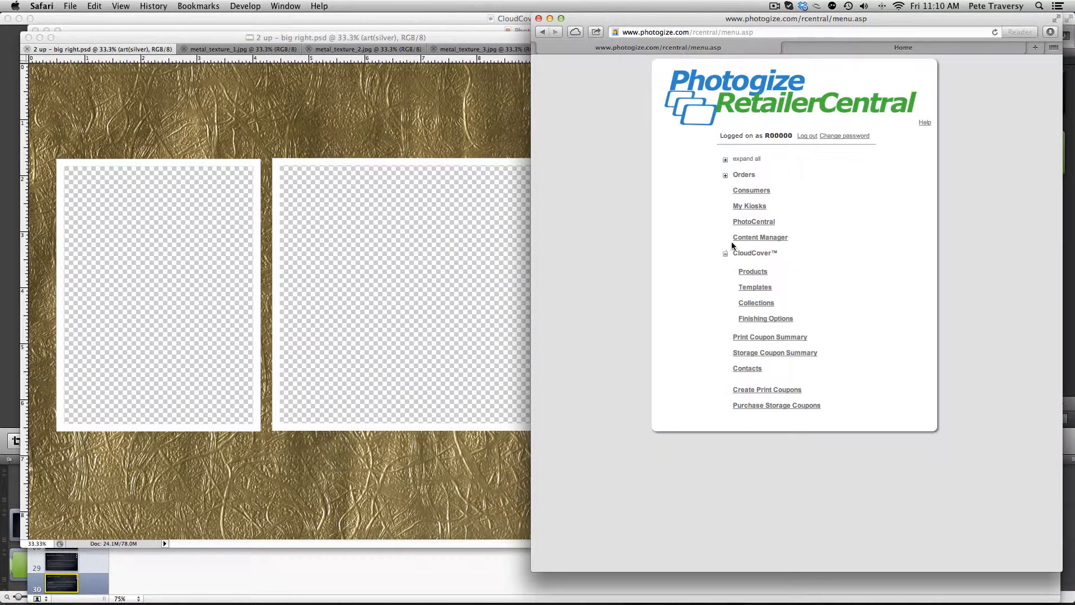
{"action": "left_click", "coordinate": [754, 273]}
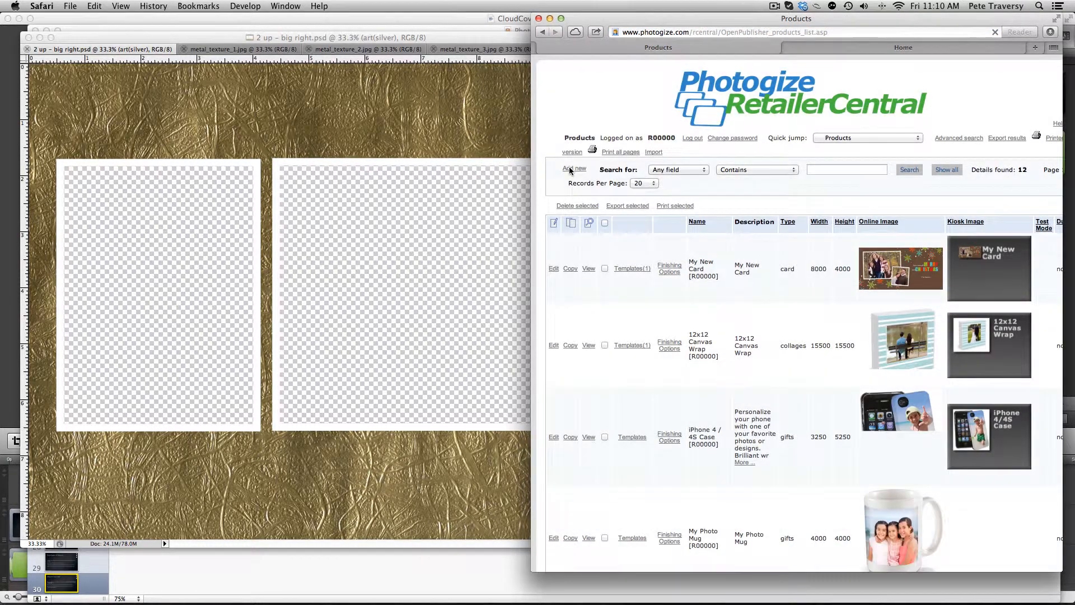
- Start a new product record named Themed Book with the type book
{"action": "left_click", "coordinate": [570, 170]}
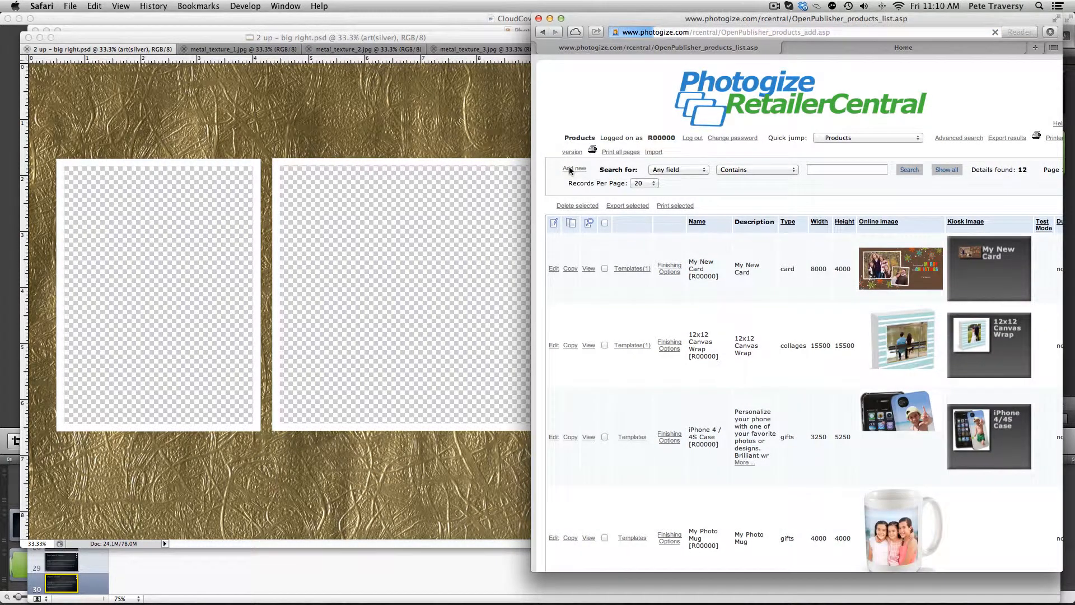
{"action": "type", "text": "The"}
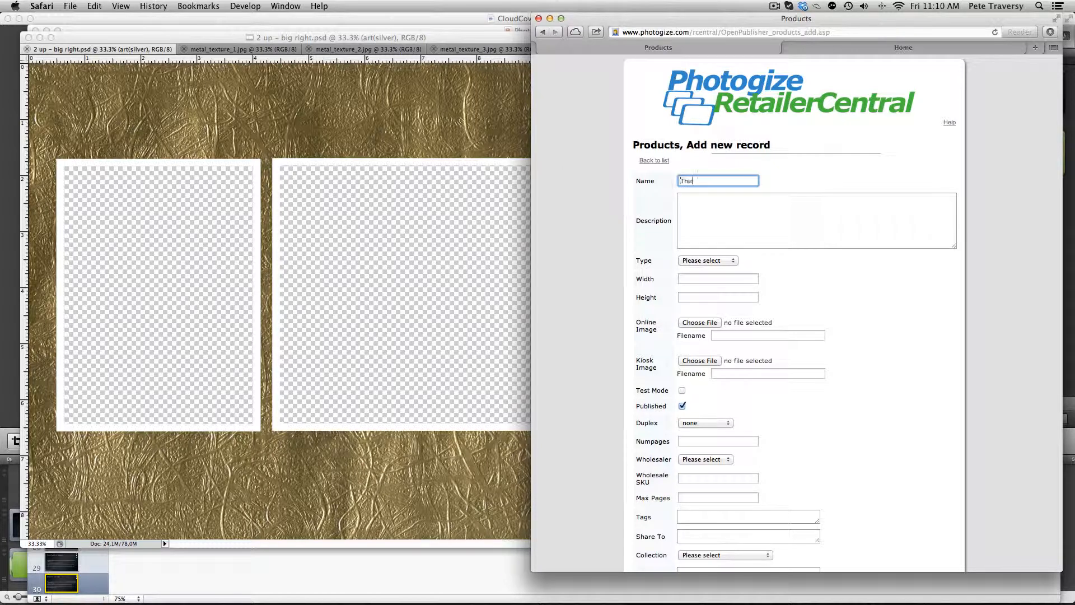
{"action": "type", "text": "med Book"}
{"action": "left_click", "coordinate": [705, 261]}
{"action": "left_click", "coordinate": [703, 269]}
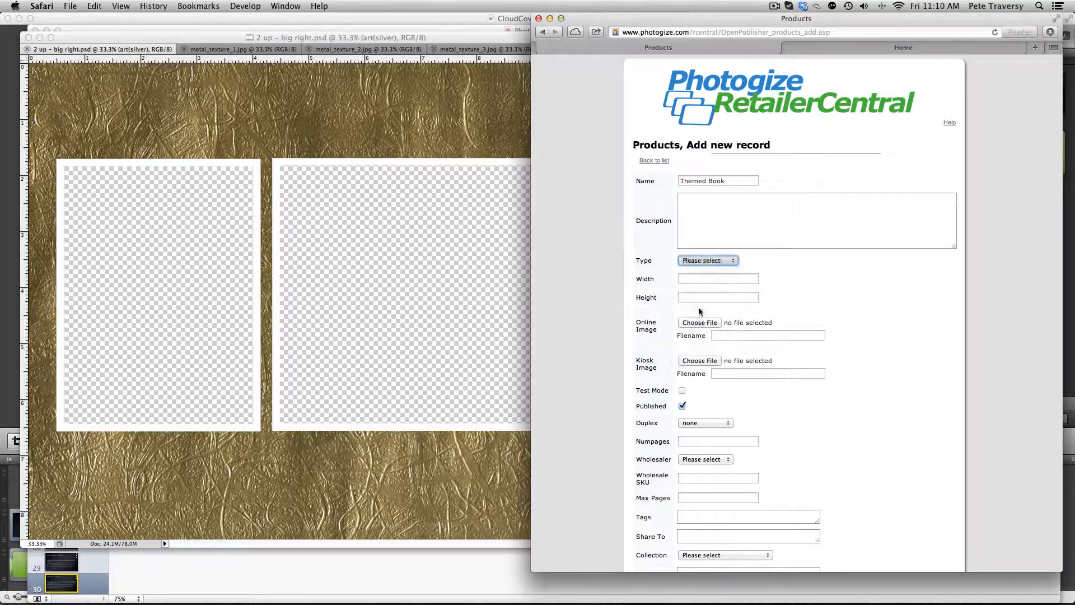
- Attach photobook_85x11_pc.png as the new product's online image and photobook_85x11_kiosk.png as its kiosk image
{"action": "left_click", "coordinate": [701, 322]}
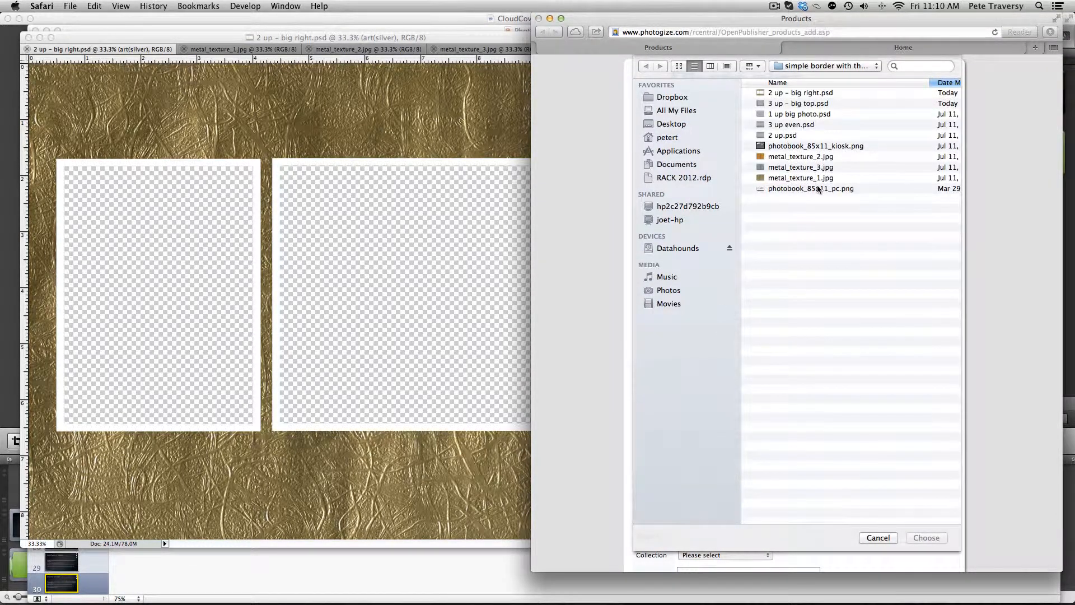
{"action": "double_click", "coordinate": [817, 189]}
{"action": "double_click", "coordinate": [836, 145]}
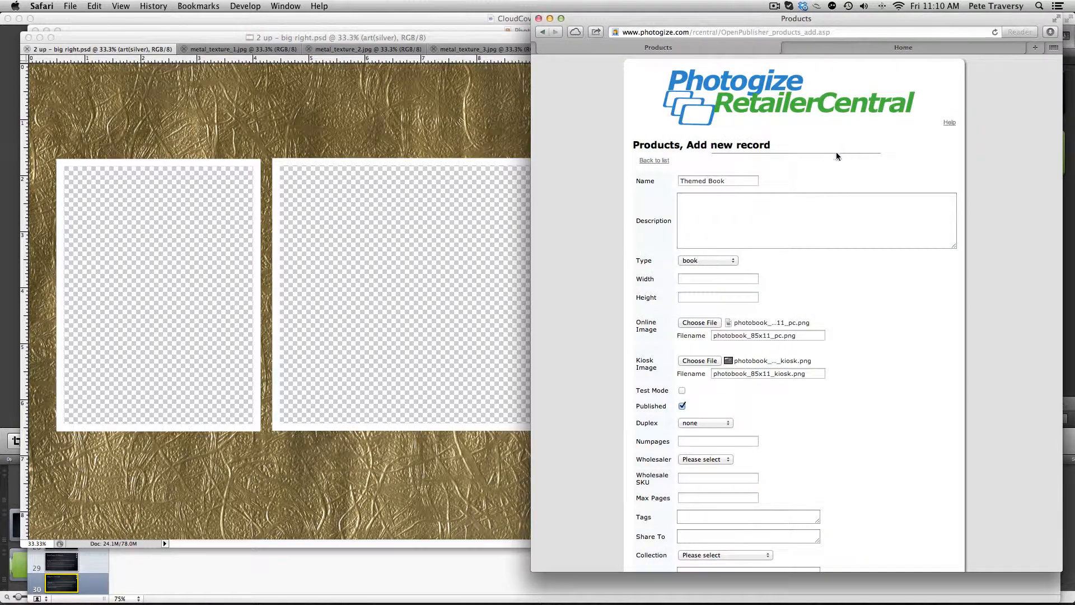
- Set the new product's duplex option to short and its themes to gold,silver,bronze
{"action": "scroll", "coordinate": [825, 334], "scroll_direction": "down", "scroll_amount": 3}
{"action": "left_click", "coordinate": [716, 364]}
{"action": "left_click", "coordinate": [712, 368]}
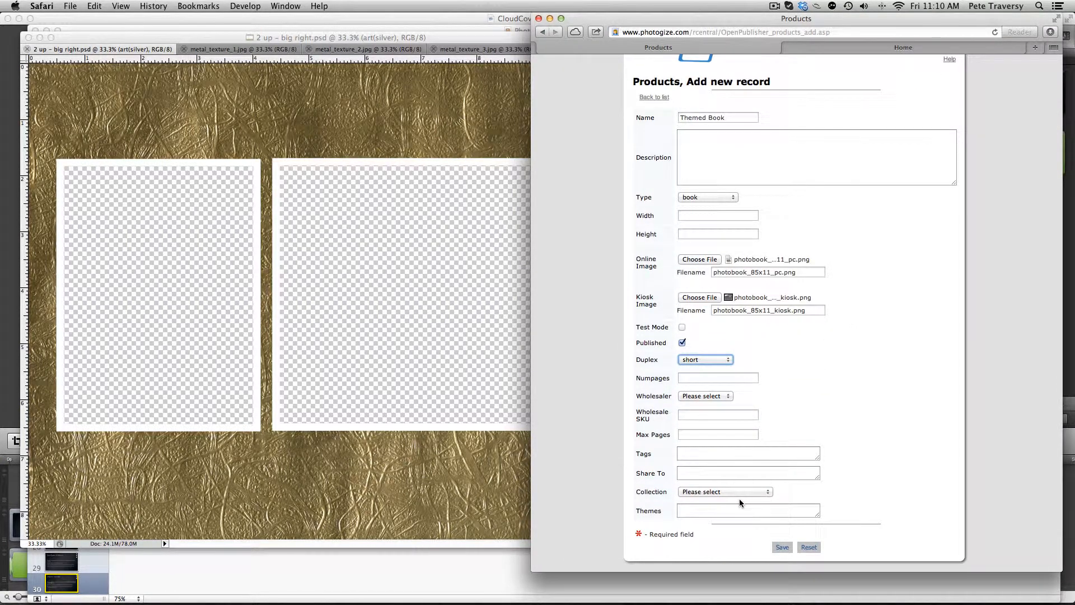
{"action": "left_click", "coordinate": [723, 511]}
{"action": "type", "text": "gold,"}
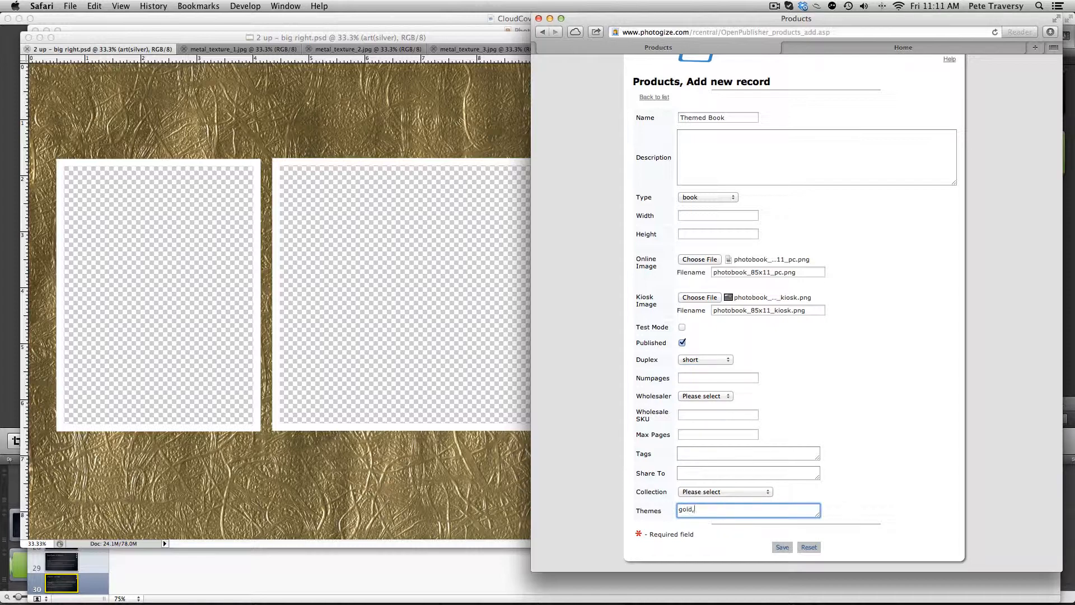
{"action": "type", "text": "silver,bronze"}
{"action": "left_click_drag", "start_coordinate": [749, 507], "coordinate": [641, 505]}
- Set the new product's width to 8500 and height to 11000, and return to the products list without saving
{"action": "left_click", "coordinate": [719, 215]}
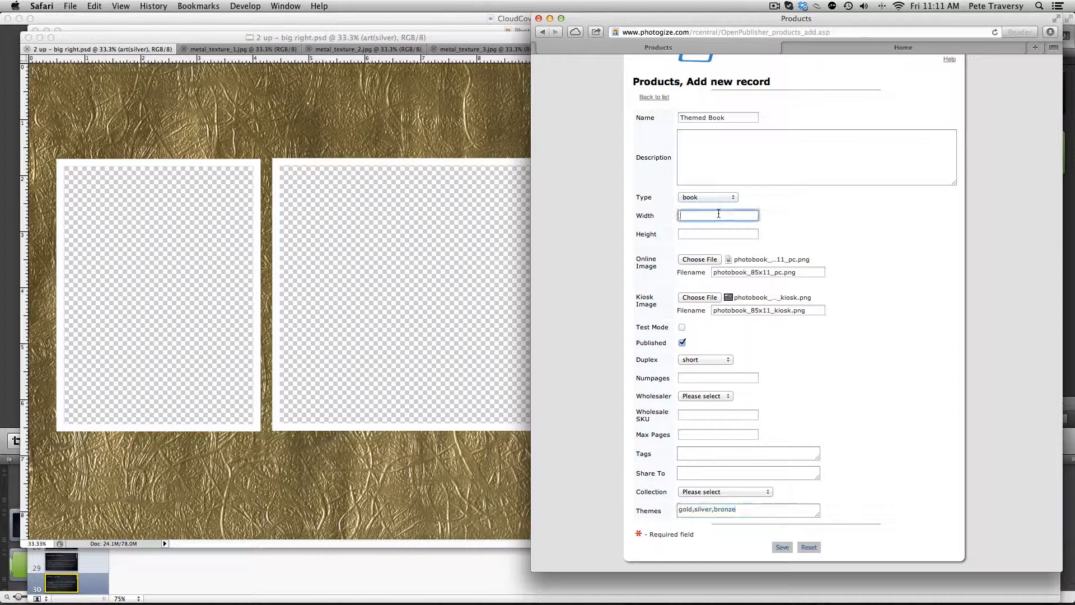
{"action": "type", "text": "8500"}
{"action": "key", "text": "Tab"}
{"action": "type", "text": "10000"}
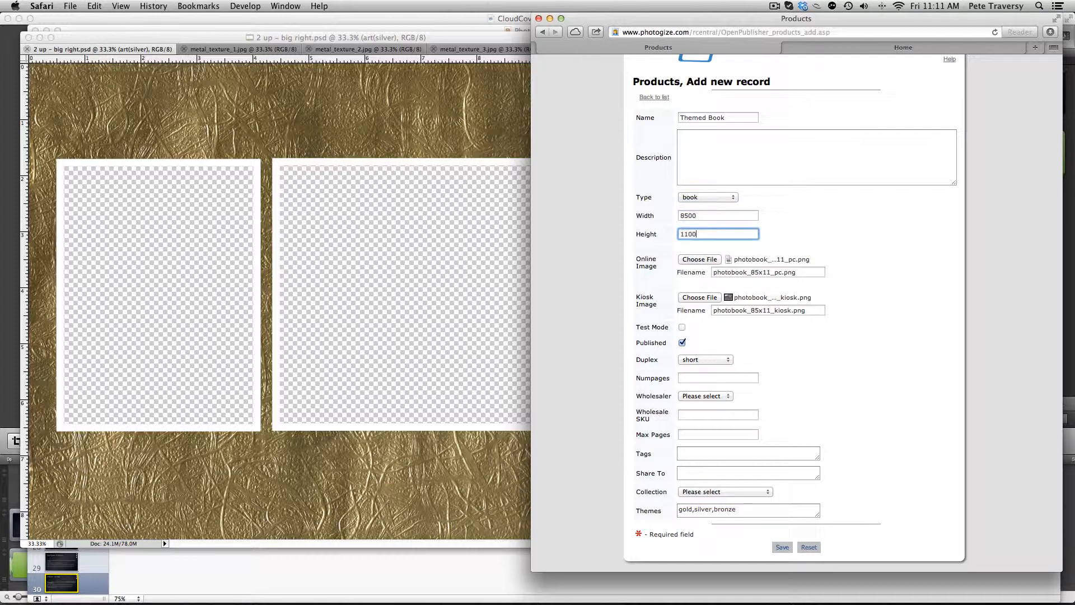
{"action": "left_click", "coordinate": [863, 367]}
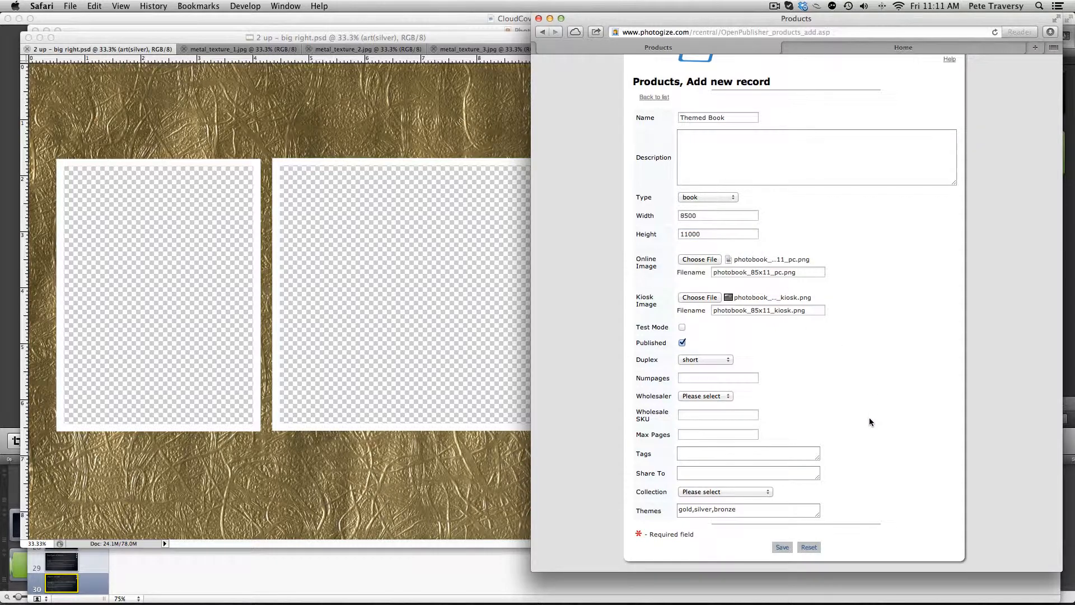
{"action": "scroll", "coordinate": [871, 418], "scroll_direction": "up", "scroll_amount": 3}
{"action": "left_click", "coordinate": [661, 161]}
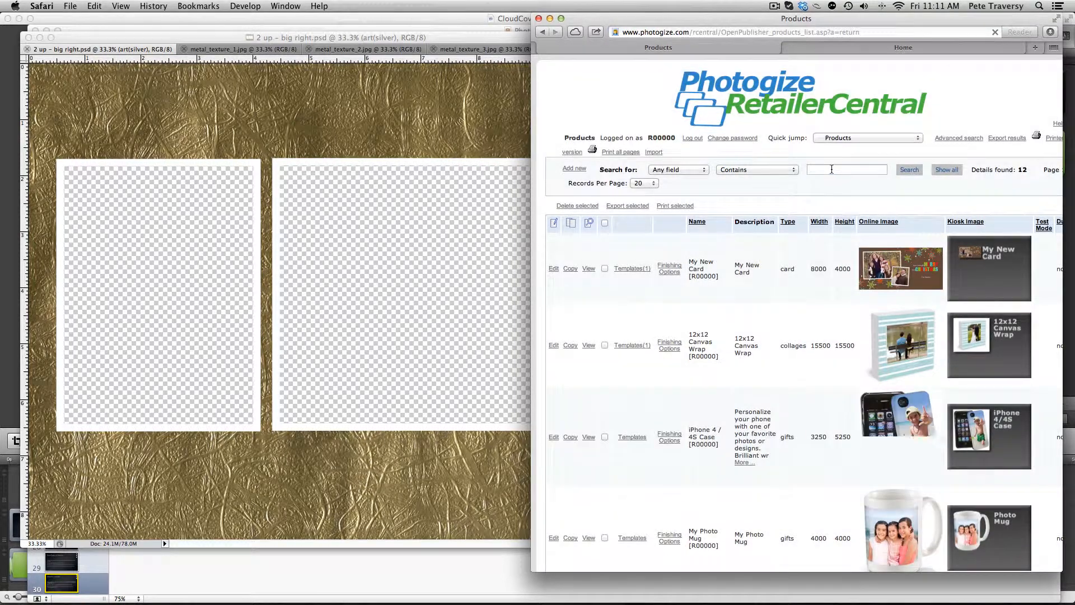
- Search the products list for Theme
{"action": "left_click", "coordinate": [831, 170]}
{"action": "type", "text": "Theme"}
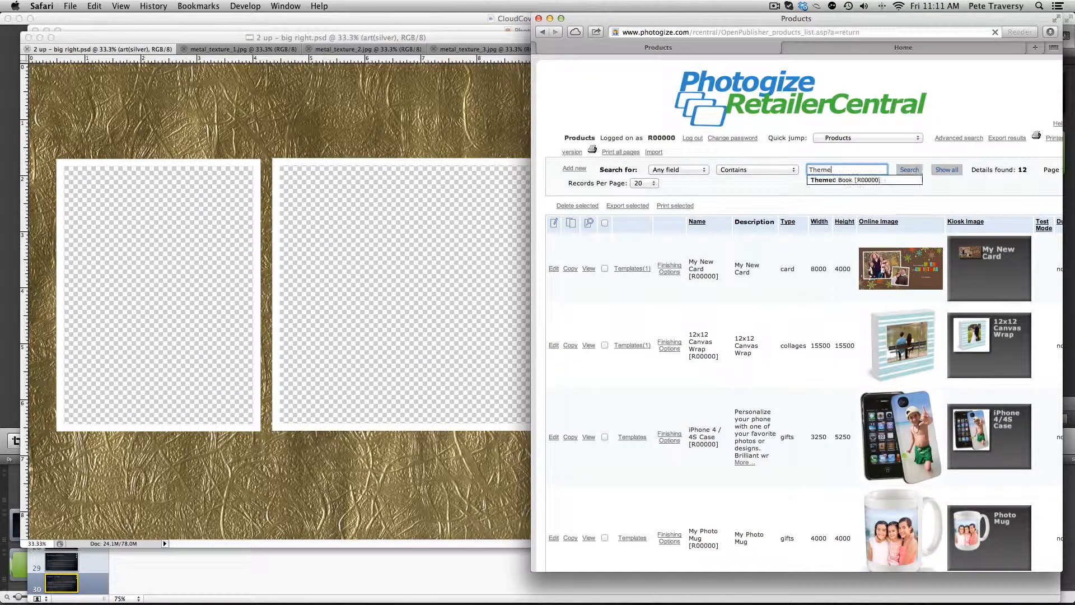
{"action": "key", "text": "Return"}
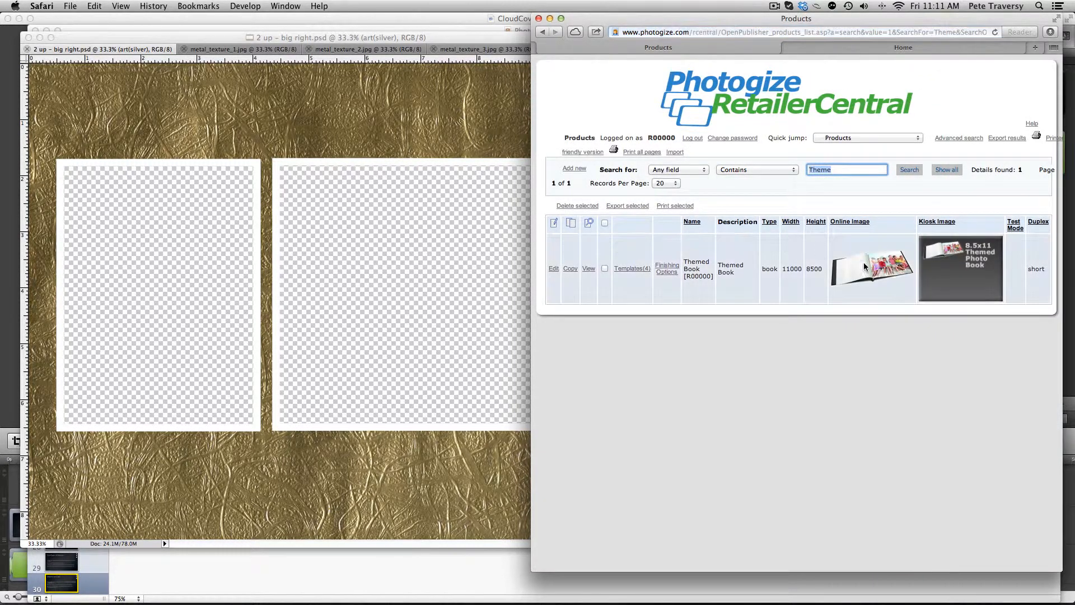
- Open the existing Themed Book record, review its size, images, page limits, tags and themes, and return to the products list
{"action": "left_click", "coordinate": [553, 268]}
{"action": "scroll", "coordinate": [701, 260], "scroll_direction": "down", "scroll_amount": 3}
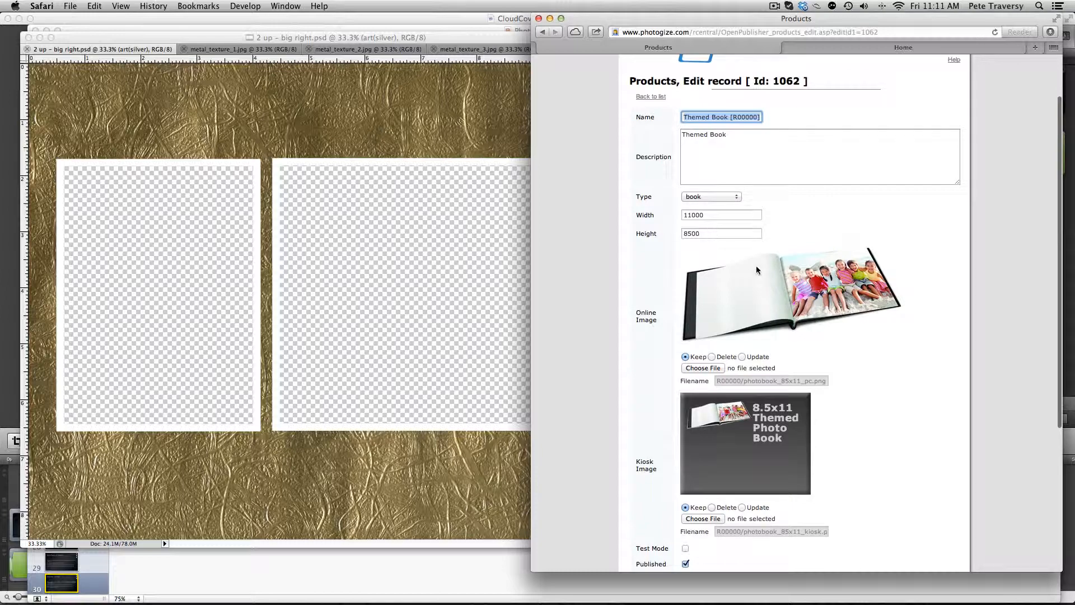
{"action": "scroll", "coordinate": [756, 265], "scroll_direction": "down", "scroll_amount": 5}
{"action": "scroll", "coordinate": [761, 347], "scroll_direction": "down", "scroll_amount": 4}
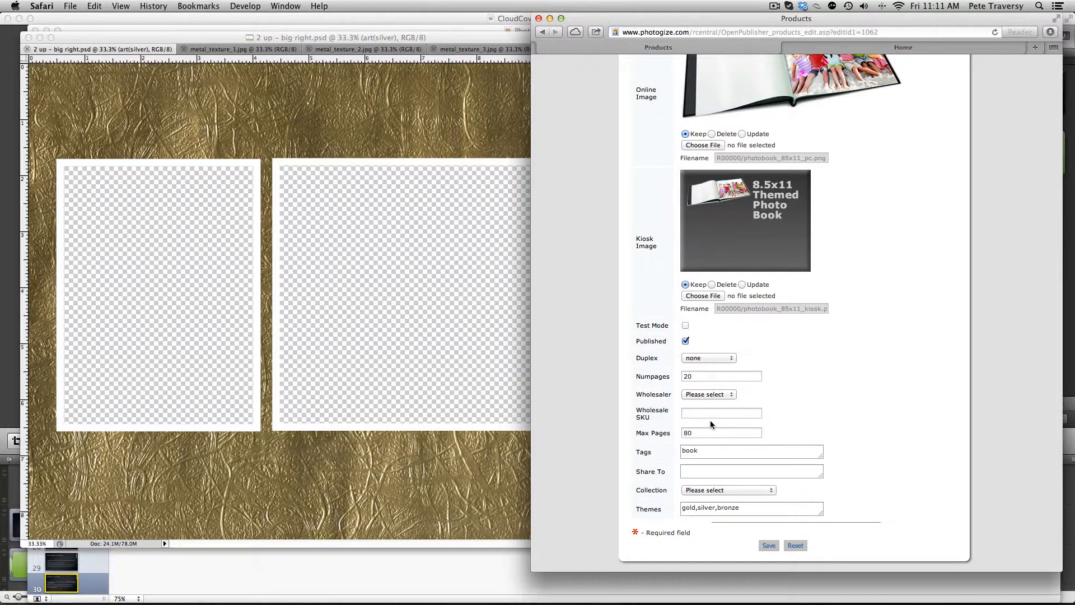
{"action": "scroll", "coordinate": [710, 421], "scroll_direction": "up", "scroll_amount": 11}
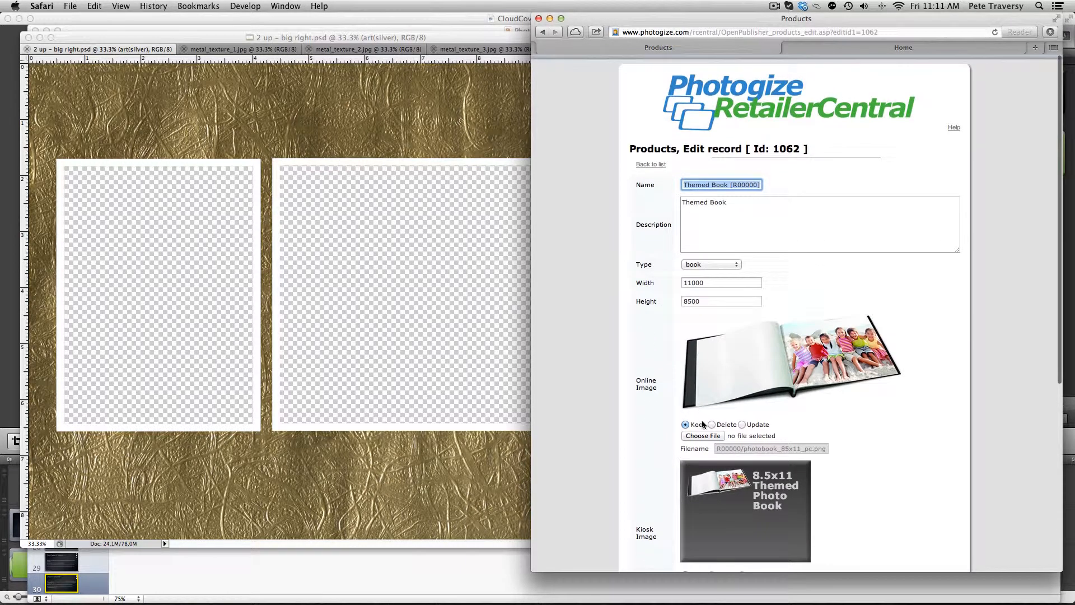
{"action": "left_click", "coordinate": [661, 162]}
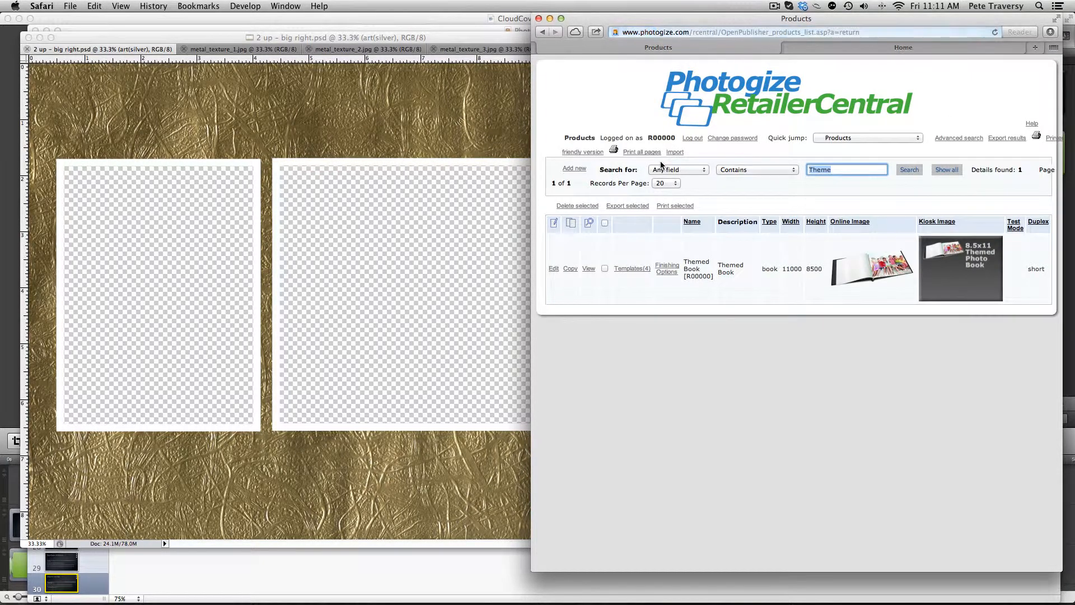
- Start a new template record for Themed Book and choose 2 up - big right.psd as its template file
{"action": "left_click", "coordinate": [632, 270]}
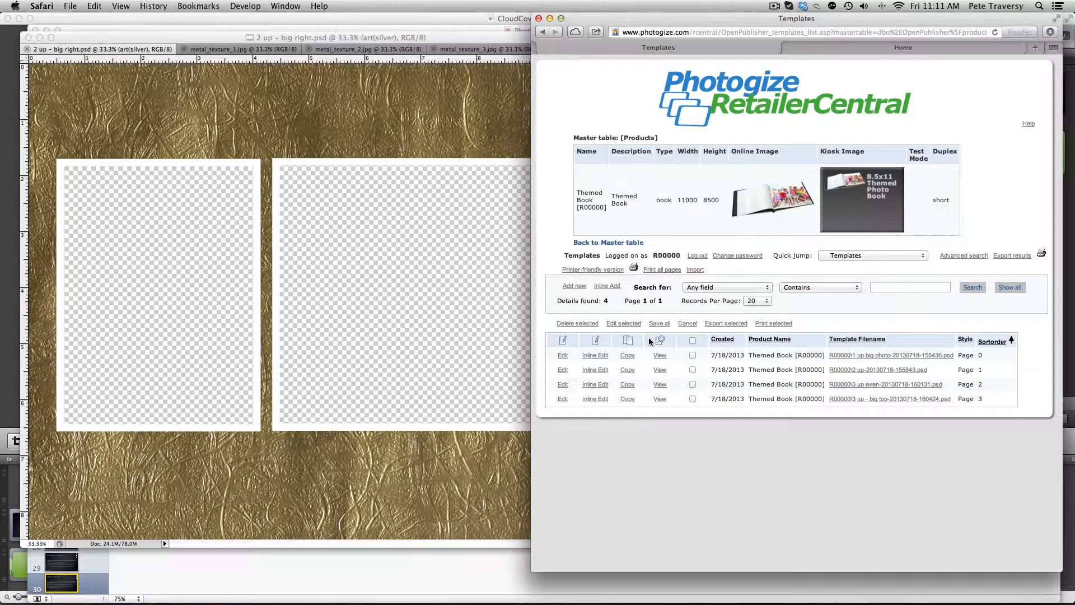
{"action": "left_click", "coordinate": [581, 286]}
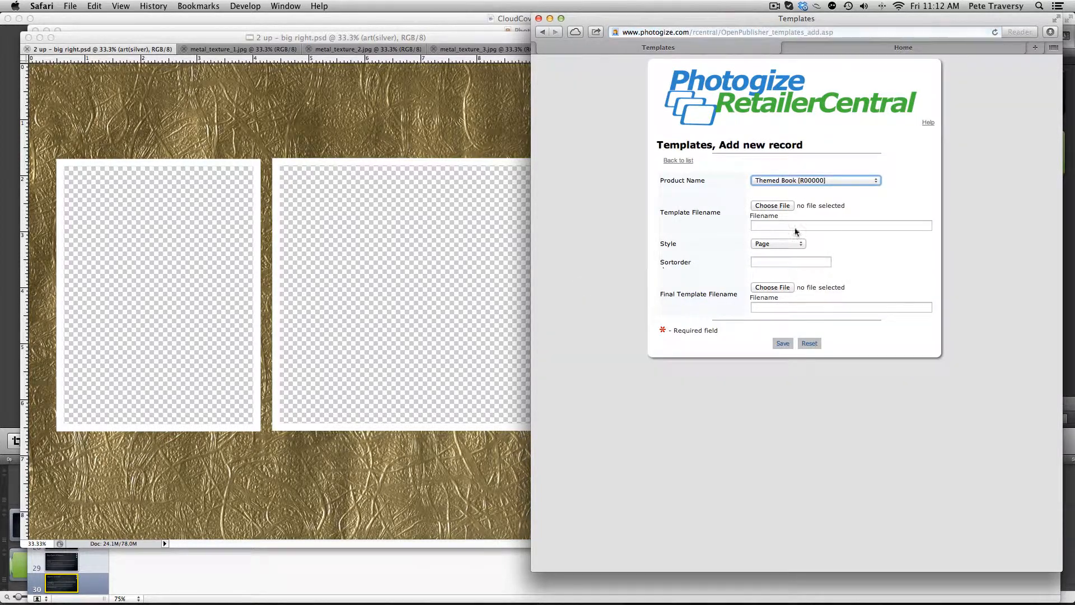
{"action": "left_click", "coordinate": [772, 206]}
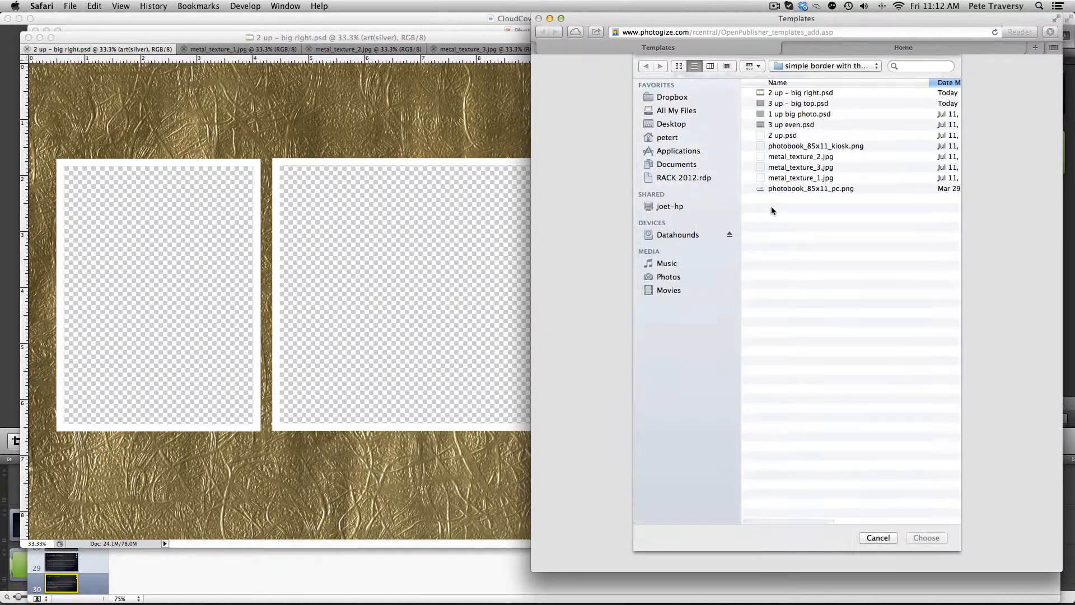
{"action": "double_click", "coordinate": [829, 94]}
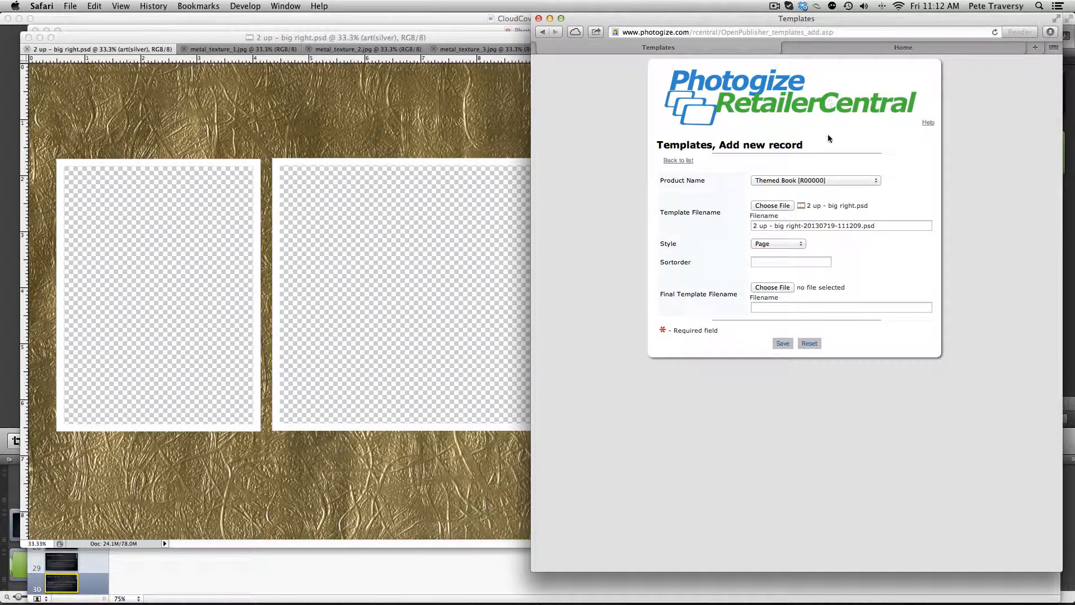
- Set the new template's sort order to 4, save the record, and return to the templates list
{"action": "left_click", "coordinate": [771, 262]}
{"action": "type", "text": "4"}
{"action": "left_click", "coordinate": [745, 372]}
{"action": "left_click", "coordinate": [783, 343]}
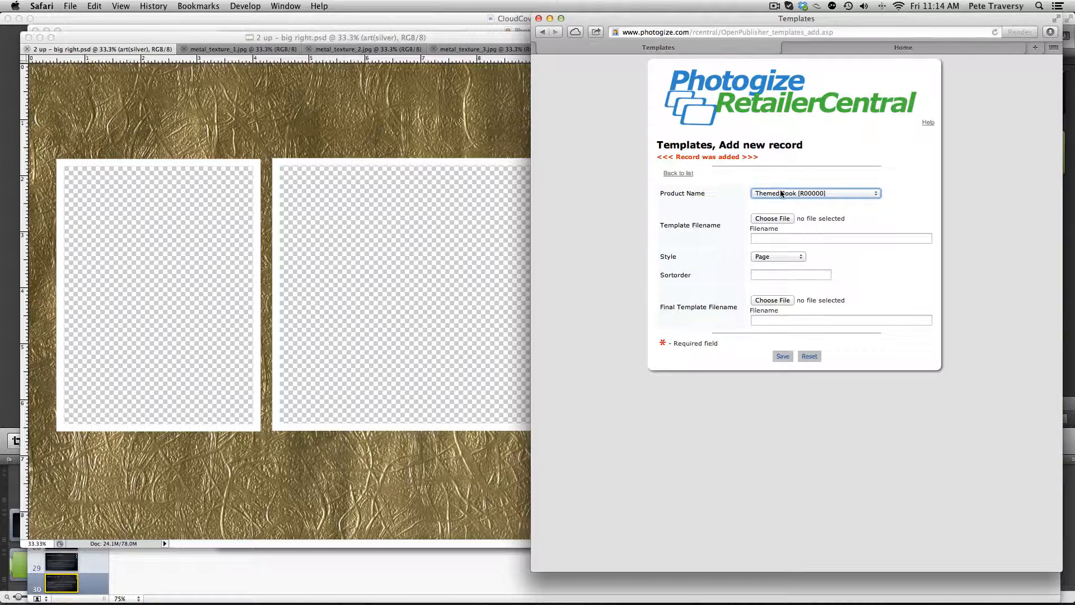
{"action": "left_click", "coordinate": [680, 173]}
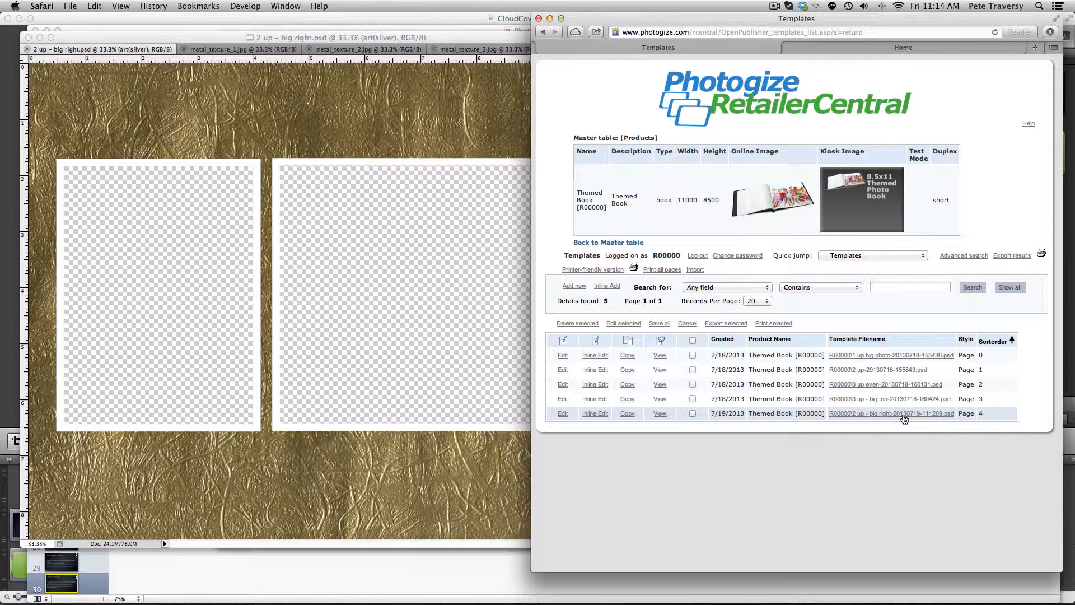
- Switch to Photogize Lab in GoToAssist and search the PCALL4 Sandbox product sheet for theme
{"action": "key", "text": "super+Tab"}
{"action": "key", "text": "super+Tab"}
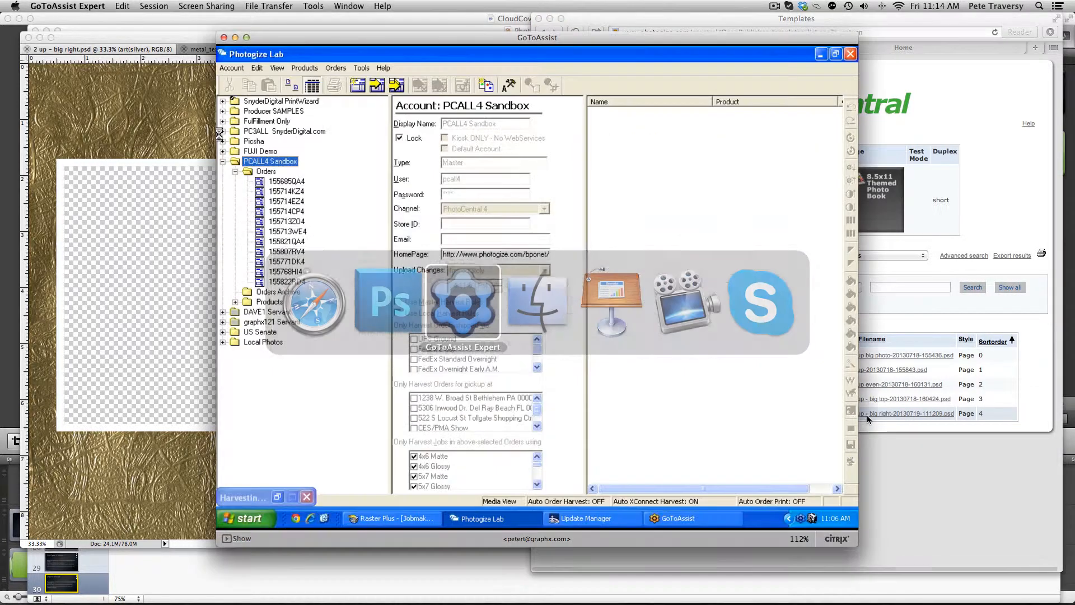
{"action": "left_click", "coordinate": [490, 90]}
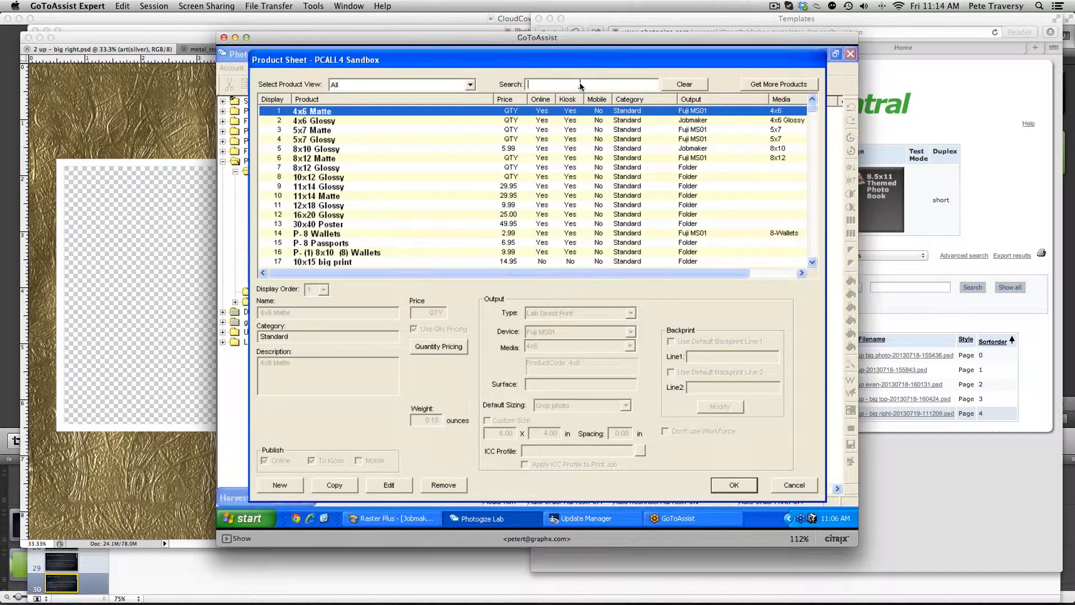
{"action": "type", "text": "theme"}
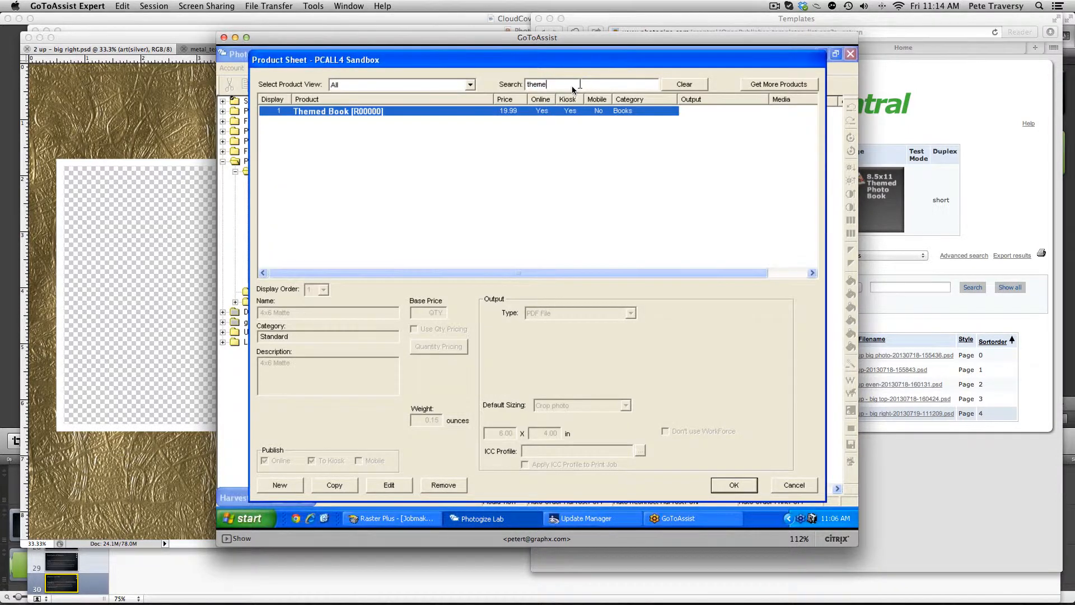
- Open Themed Book for editing, apply its product settings, and accept the product sheet
{"action": "left_click", "coordinate": [391, 485]}
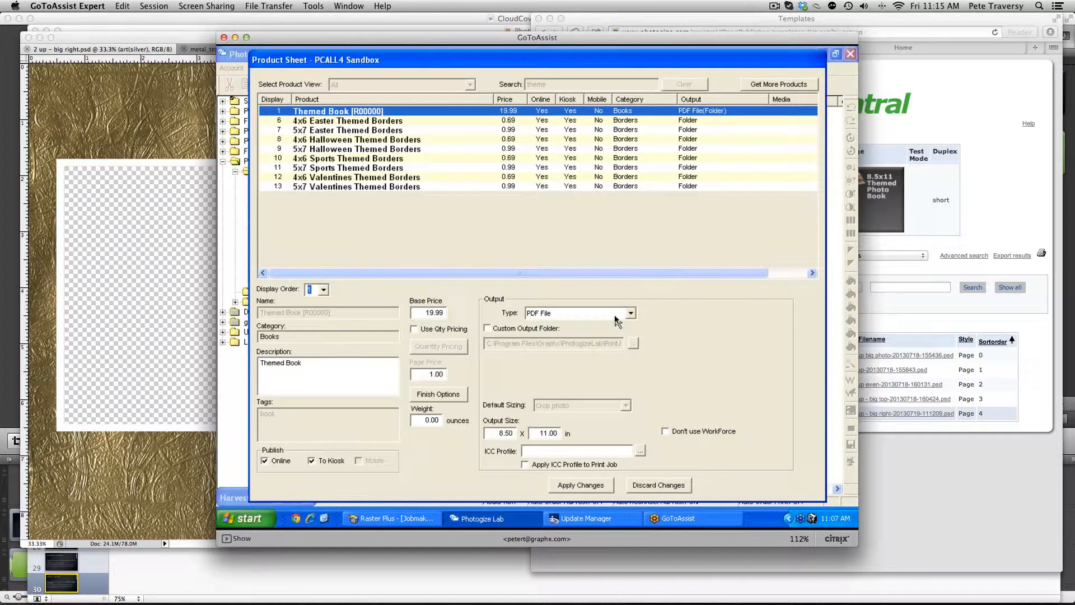
{"action": "left_click", "coordinate": [596, 486]}
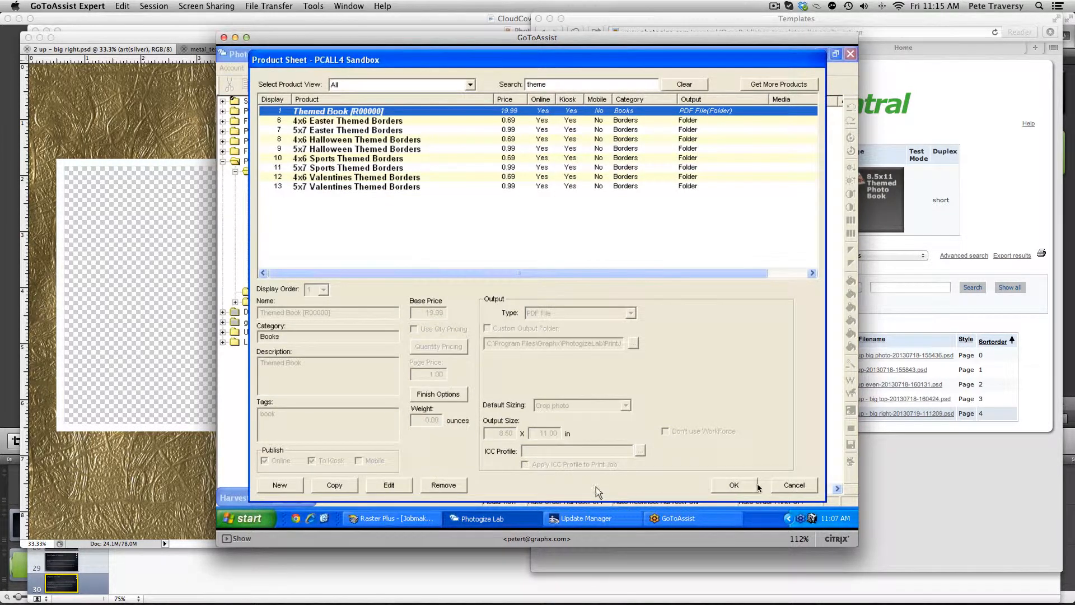
{"action": "left_click", "coordinate": [733, 486]}
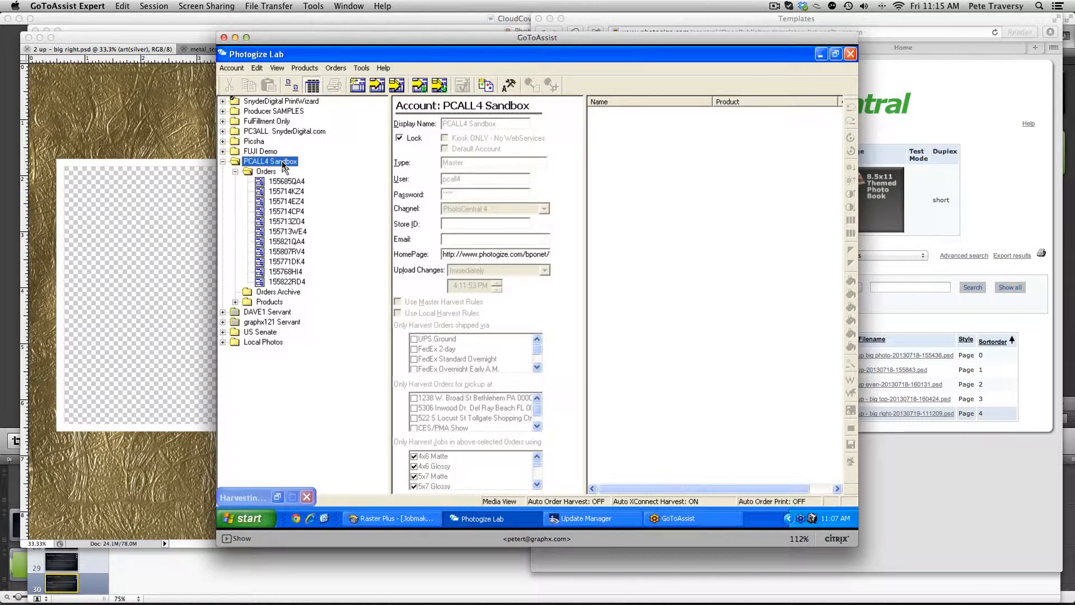
- Switch to the Photogize sandbox store in Safari and choose Themed Book from the shop's book products
{"action": "left_click", "coordinate": [951, 60]}
{"action": "left_click", "coordinate": [881, 47]}
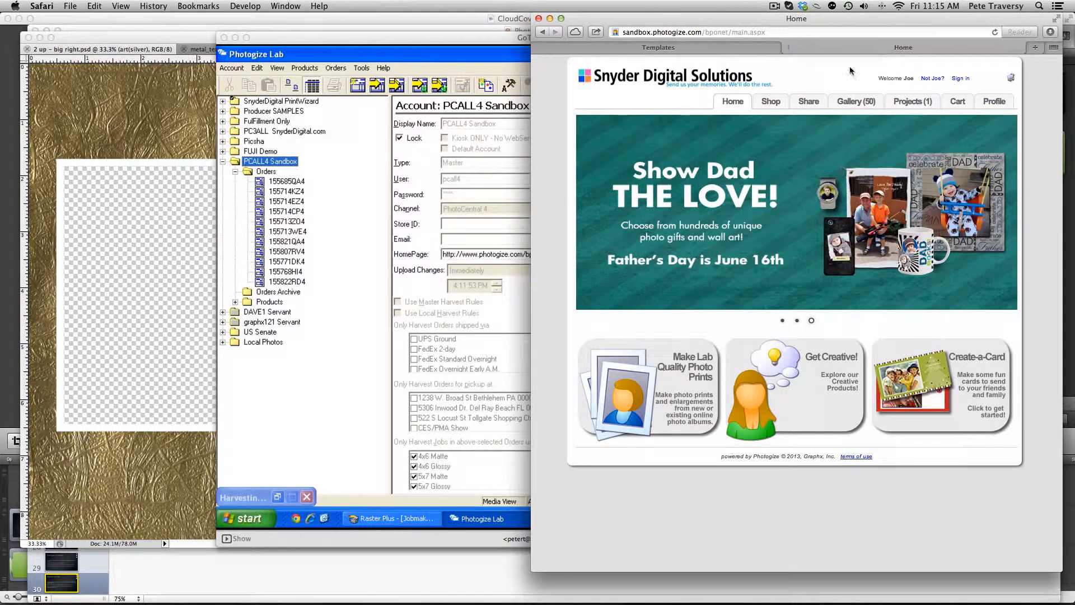
{"action": "left_click", "coordinate": [771, 102]}
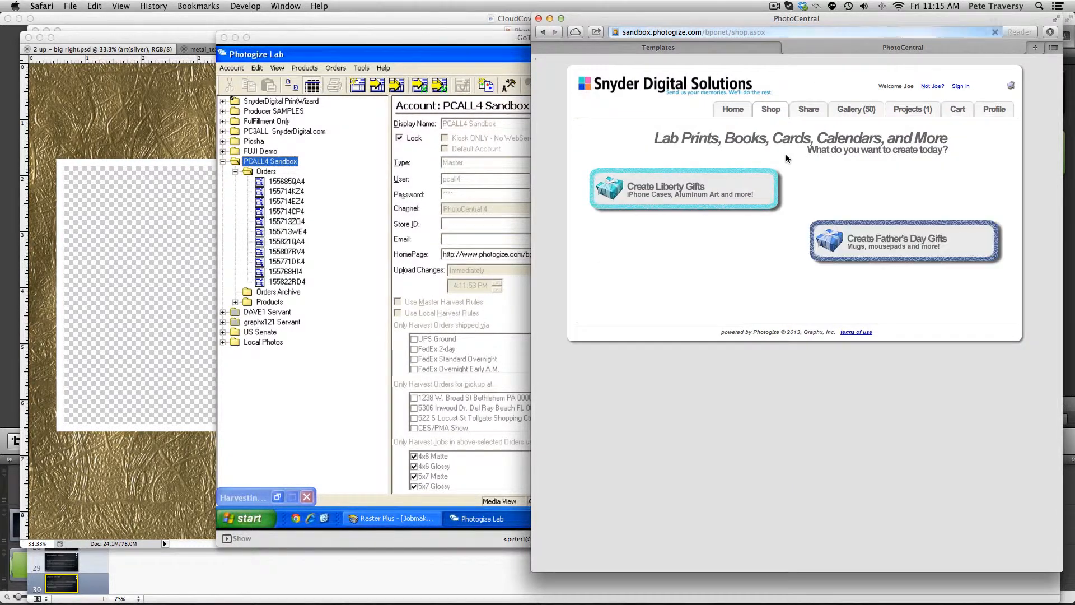
{"action": "left_click", "coordinate": [717, 343]}
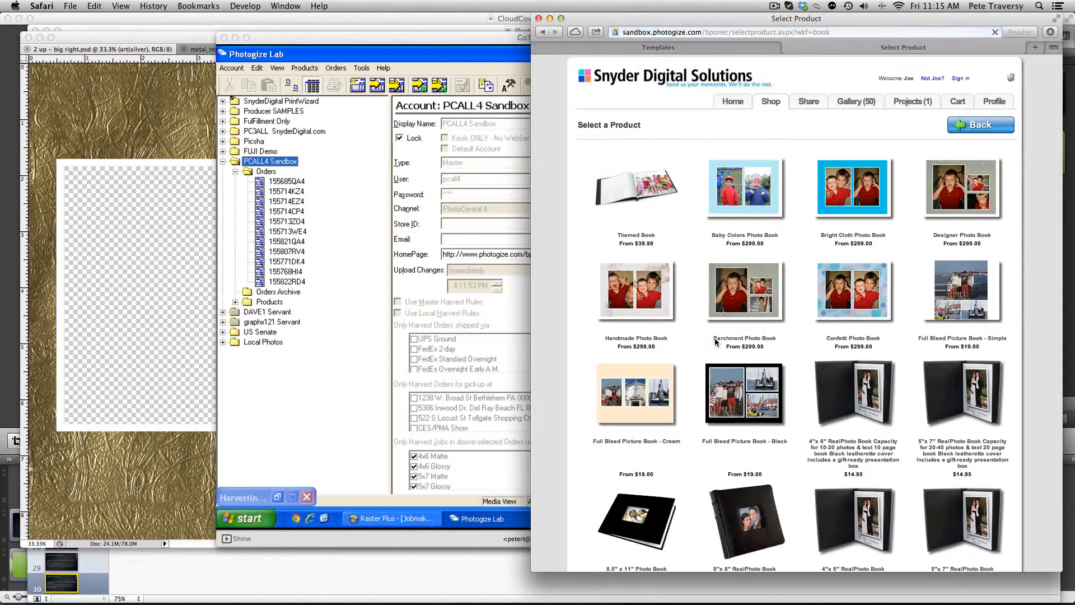
{"action": "left_click", "coordinate": [647, 191]}
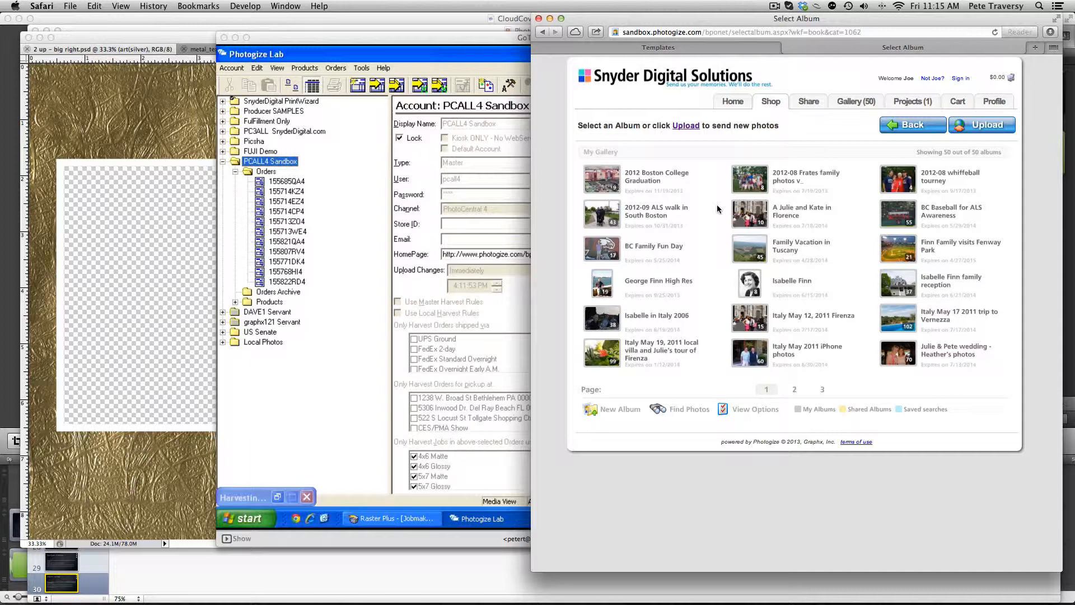
- Create the book from the Fenway Park album with its photos in their existing order and set the theme to silver
{"action": "left_click", "coordinate": [930, 242]}
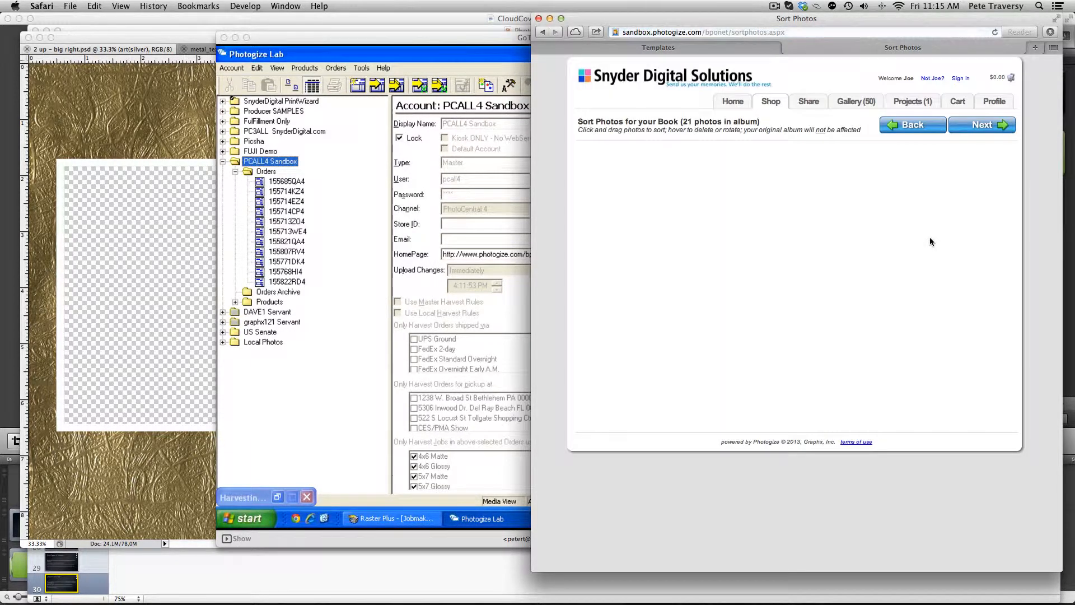
{"action": "left_click", "coordinate": [990, 127]}
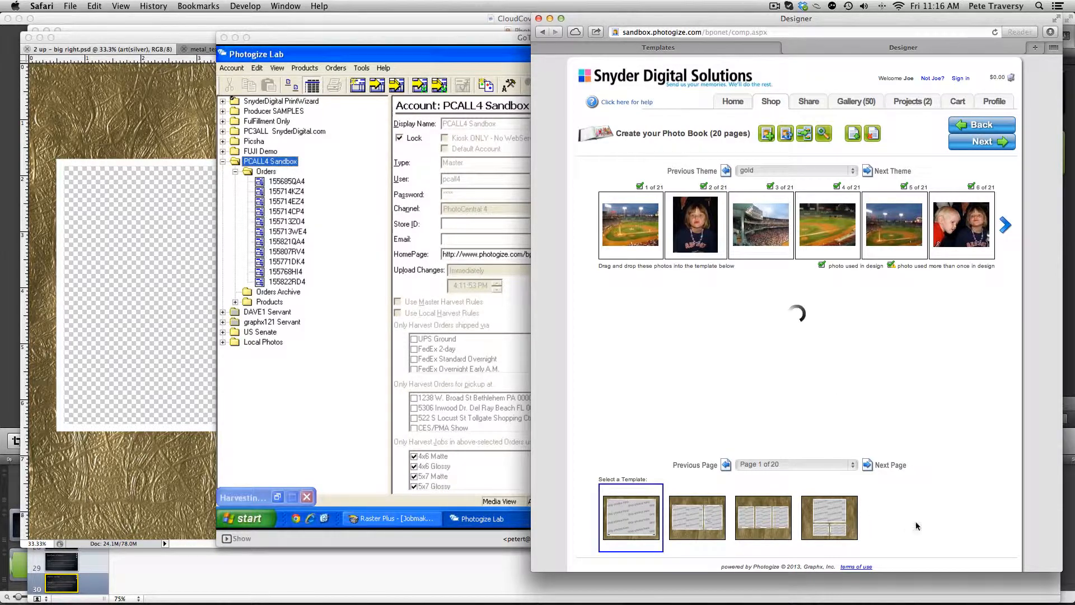
{"action": "left_click", "coordinate": [810, 172]}
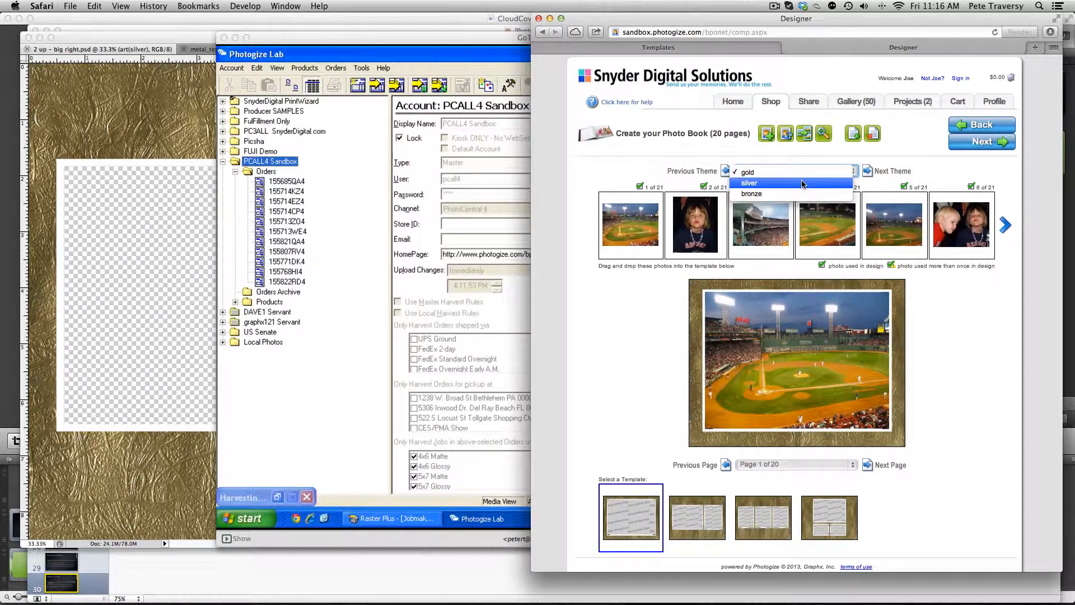
{"action": "left_click", "coordinate": [804, 184]}
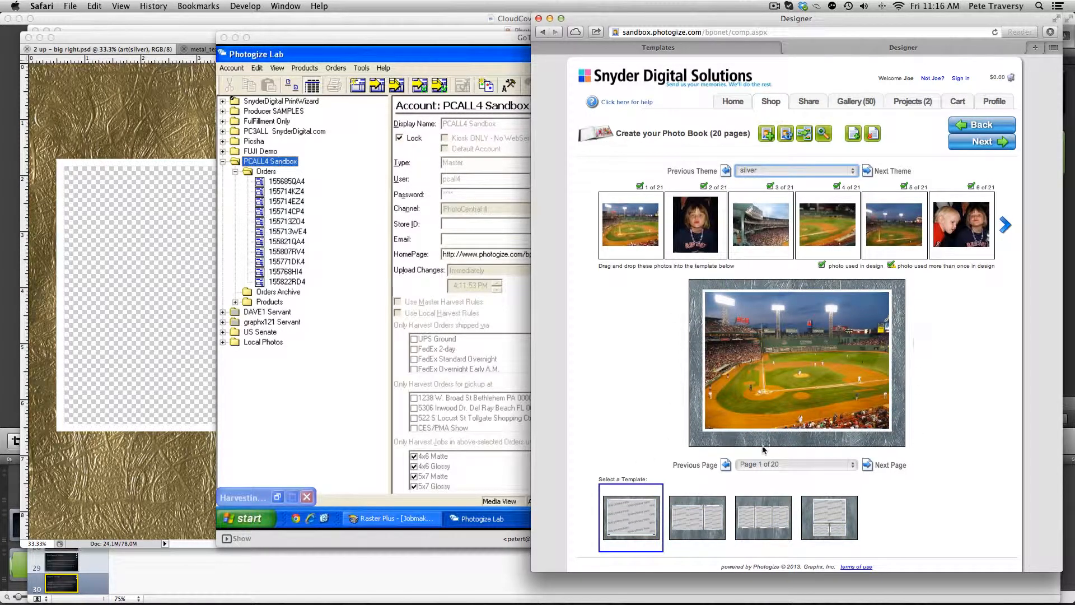
- Apply the second template, with one large and one small photo, to page 1 and set the book's theme to bronze
{"action": "mouse_move", "coordinate": [706, 321]}
{"action": "left_click", "coordinate": [695, 534]}
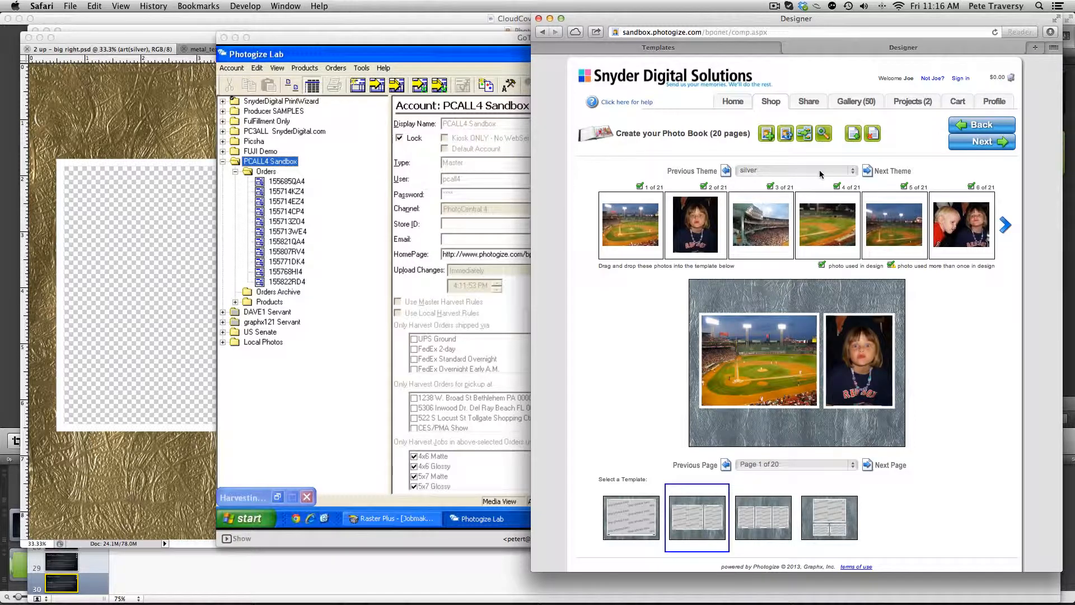
{"action": "left_click", "coordinate": [819, 170]}
{"action": "left_click", "coordinate": [815, 185]}
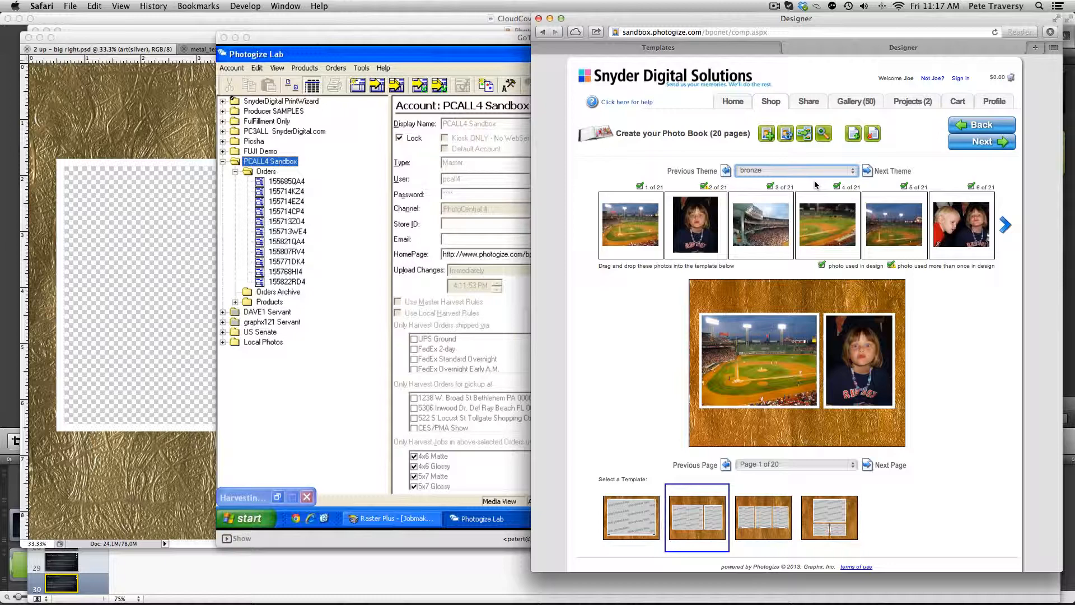
- Switch to GoToAssist, launch Photogize Kiosk, and load the preselected 21-photo demo samples folder ordered by name (A-Z)
{"action": "left_click", "coordinate": [255, 526]}
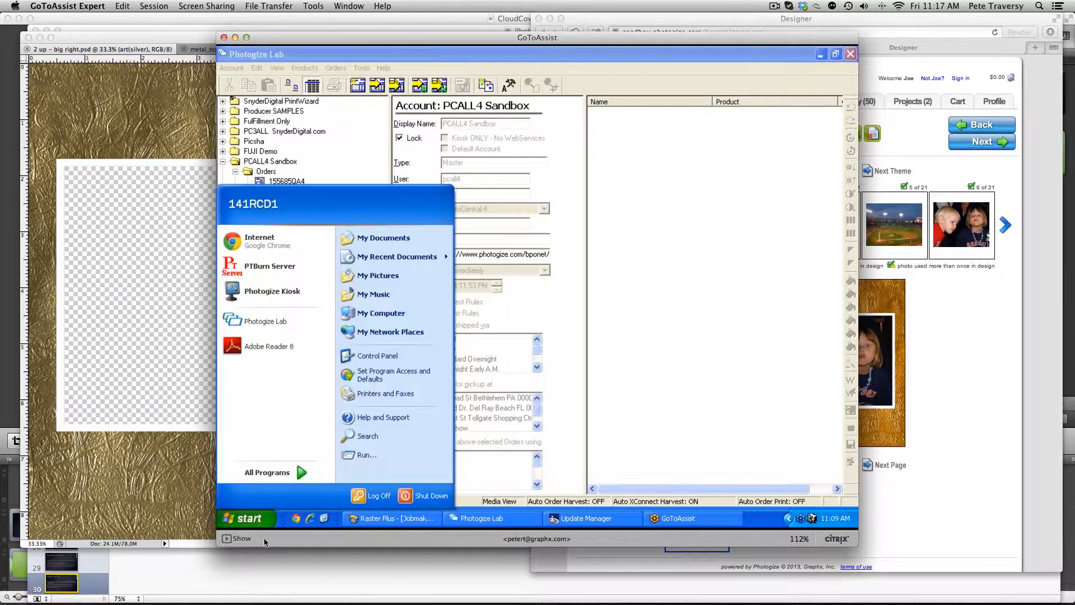
{"action": "left_click", "coordinate": [294, 288]}
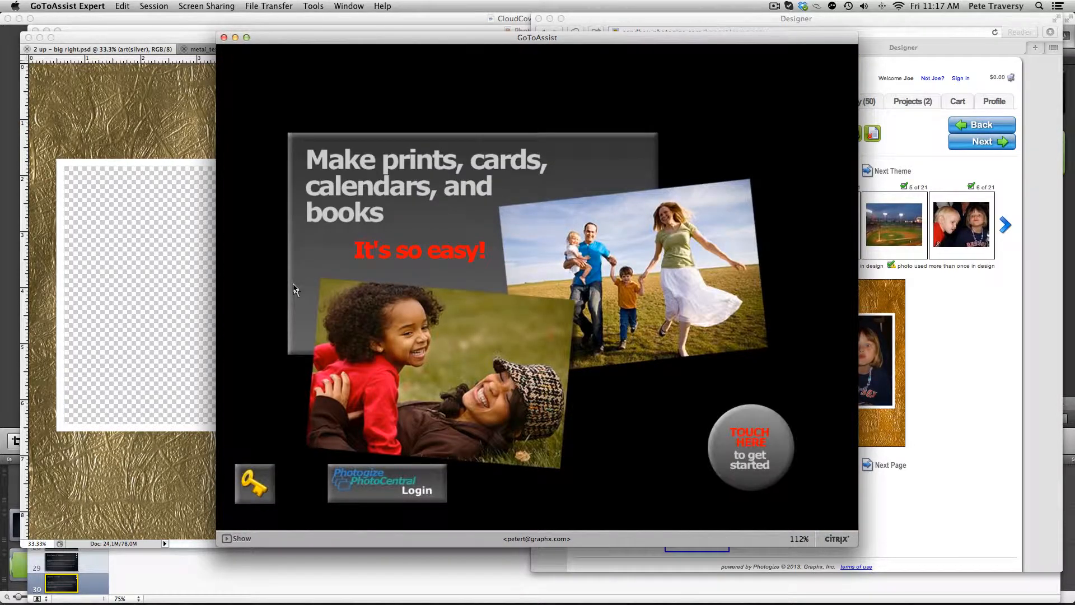
{"action": "left_click", "coordinate": [829, 494]}
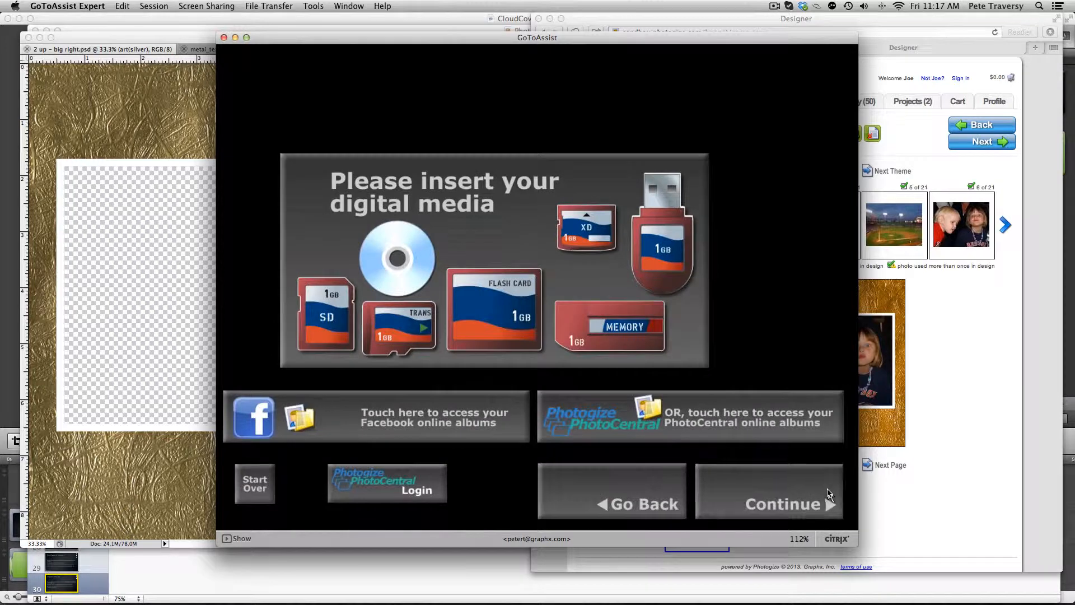
{"action": "left_click", "coordinate": [827, 494]}
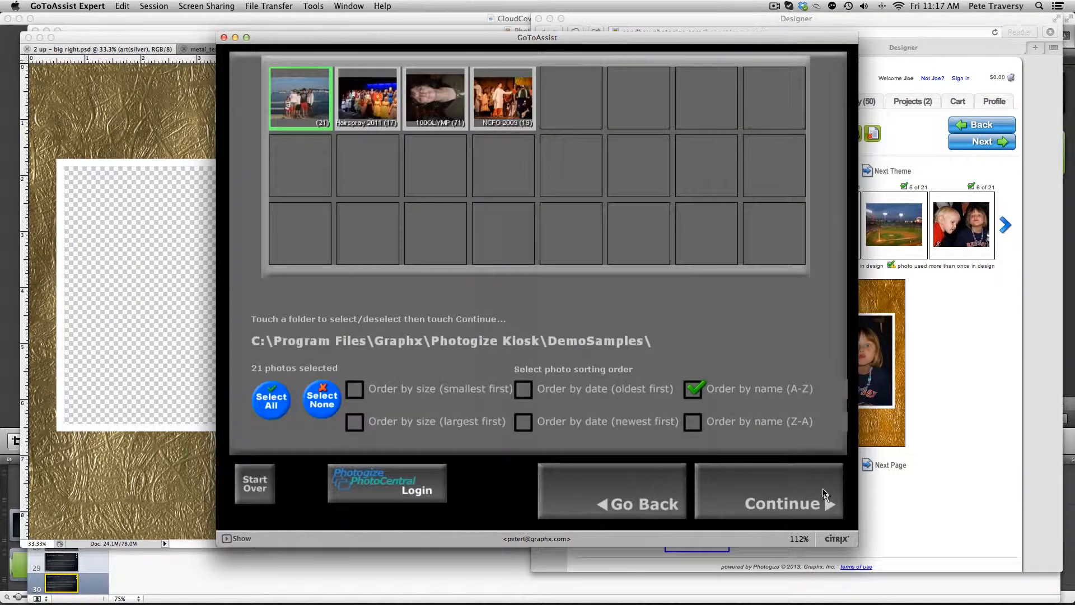
{"action": "left_click", "coordinate": [826, 494]}
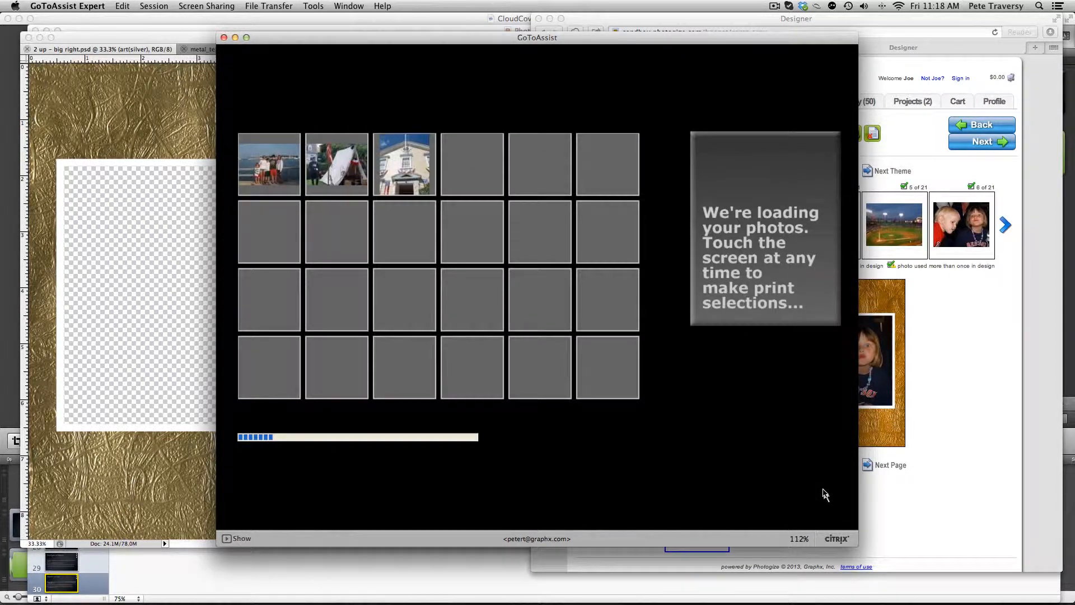
{"action": "left_click", "coordinate": [826, 495]}
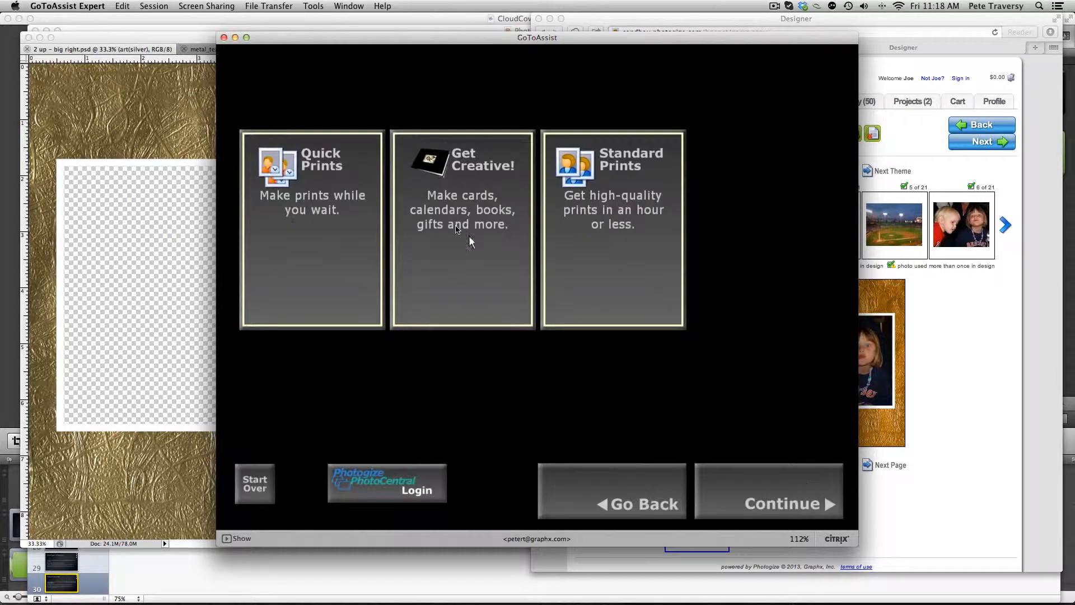
- Choose the 8.5x11 Themed Photo Book from the kiosk's creative products and accept the photo order to enter the page designer
{"action": "left_click", "coordinate": [458, 229]}
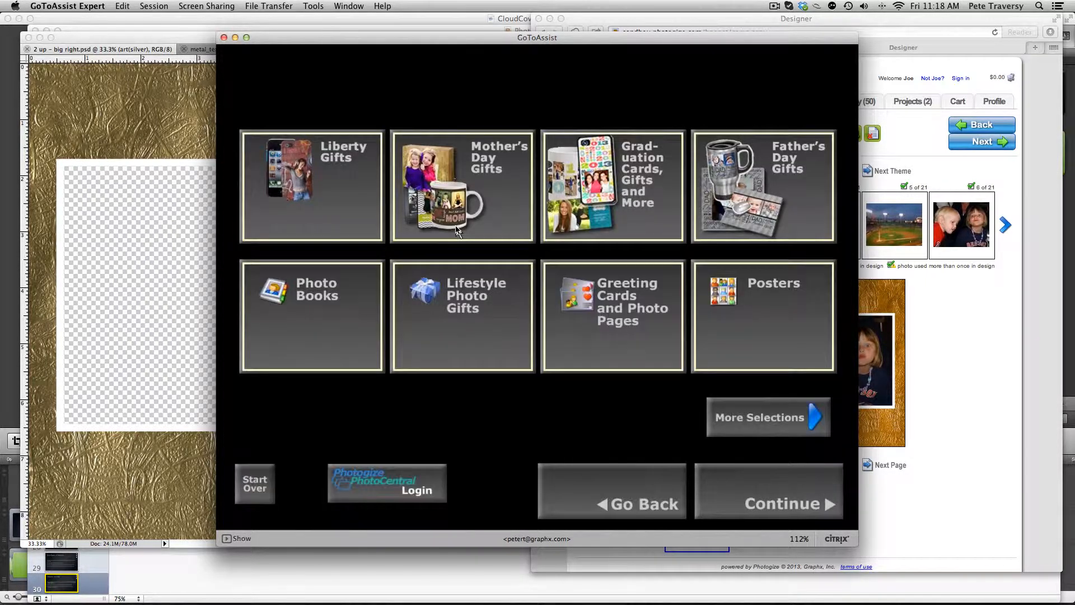
{"action": "left_click", "coordinate": [348, 312]}
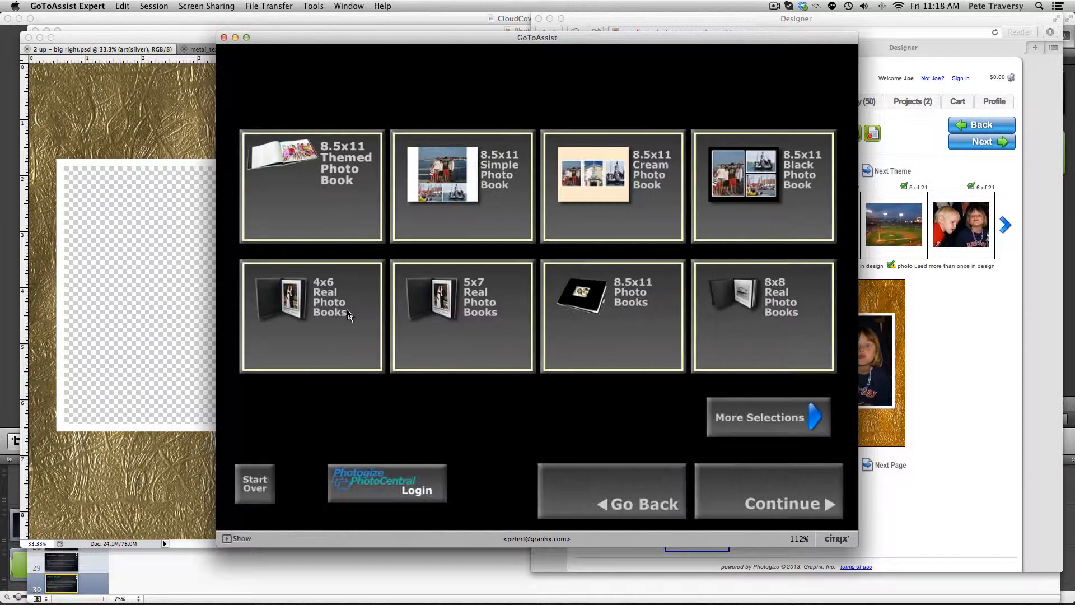
{"action": "left_click", "coordinate": [338, 216]}
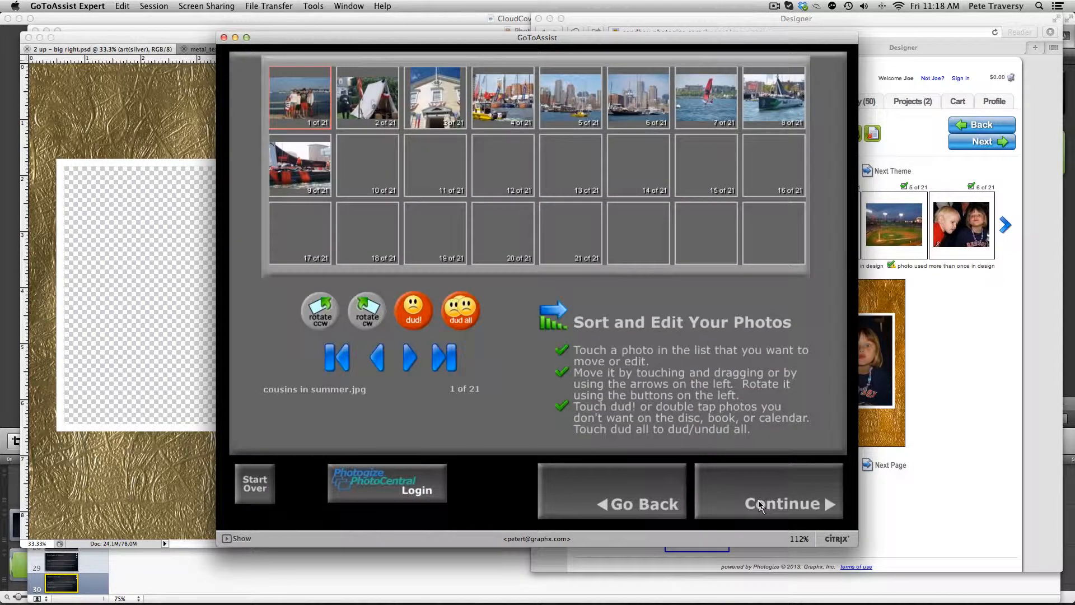
{"action": "left_click", "coordinate": [760, 506]}
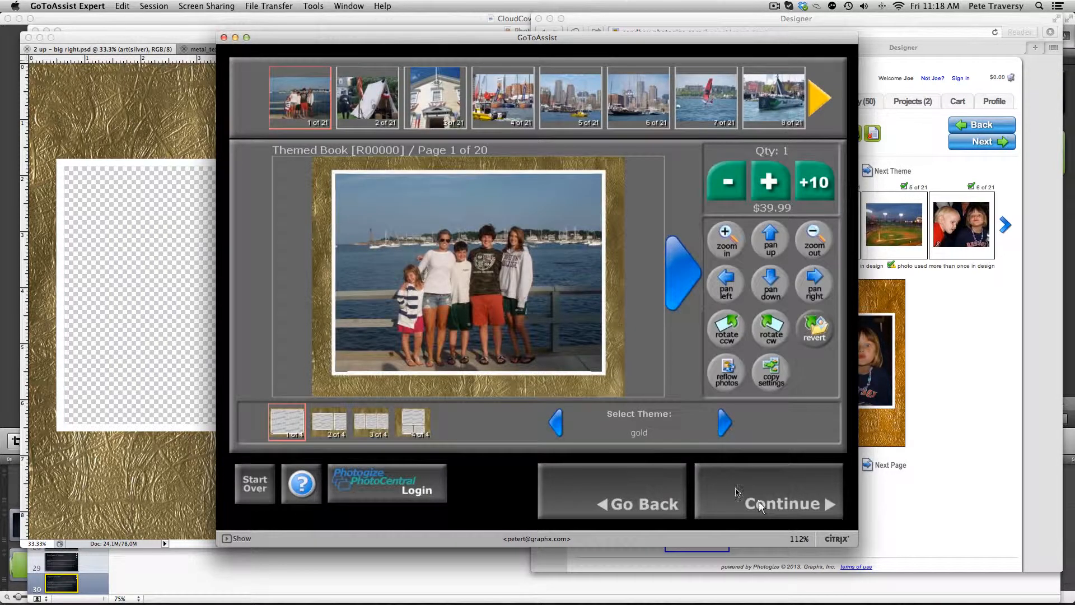
- Set the kiosk book's theme to silver
{"action": "left_click", "coordinate": [724, 427]}
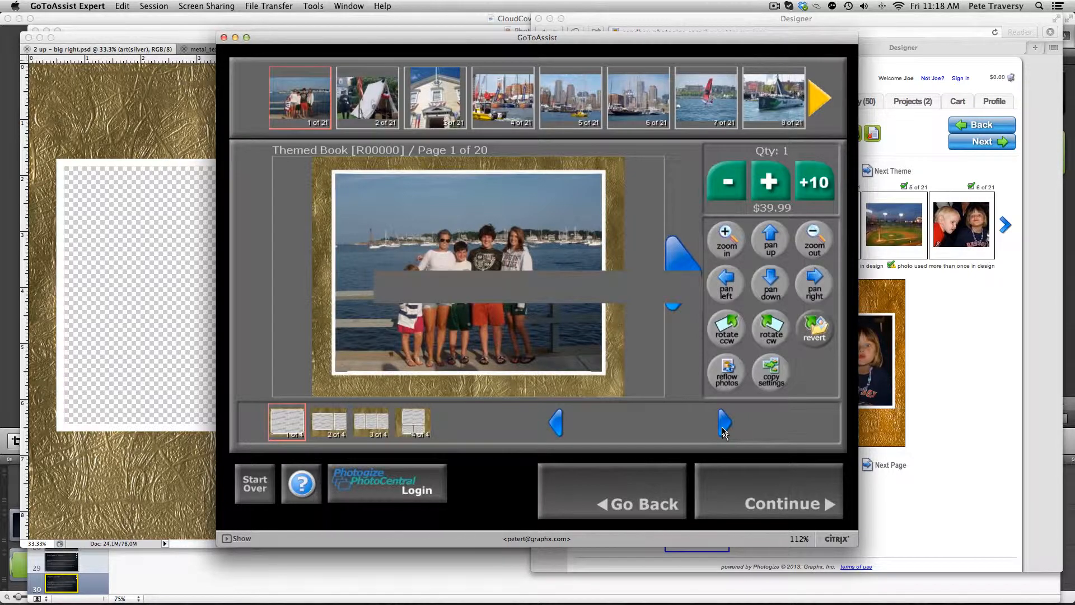
{"action": "left_click", "coordinate": [723, 429]}
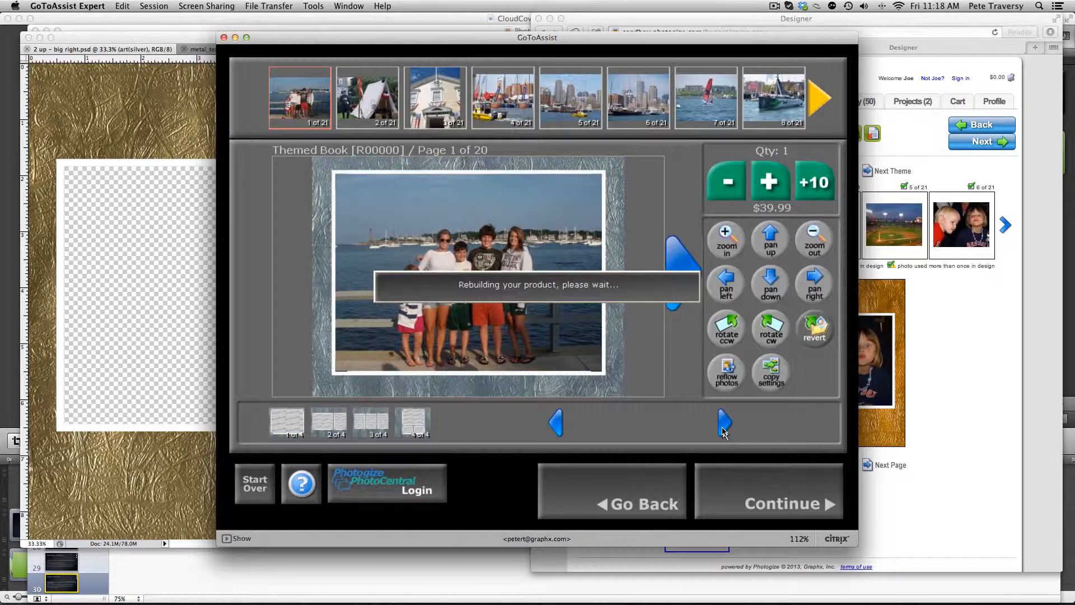